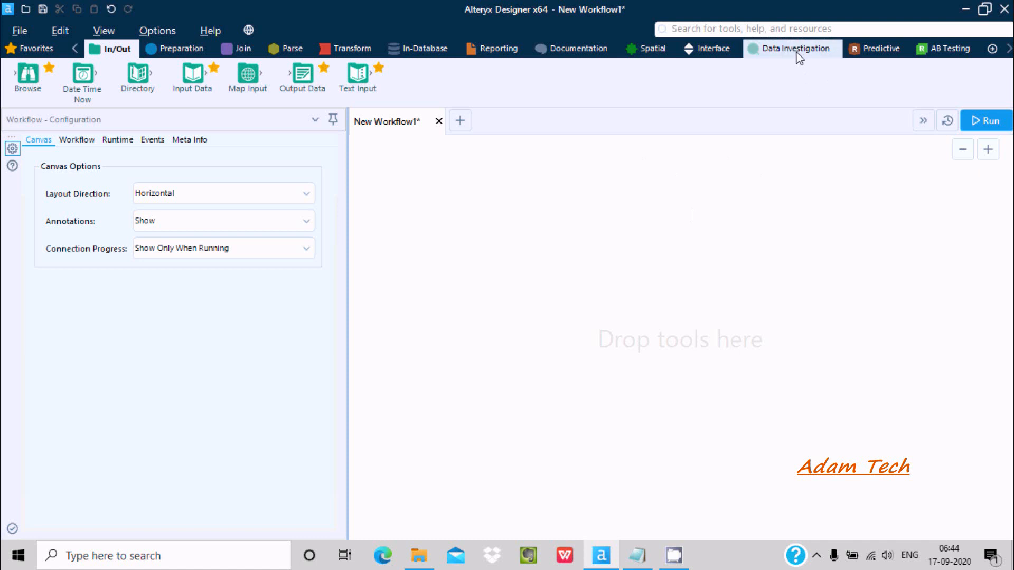
{"action": "left_click", "coordinate": [791, 57]}
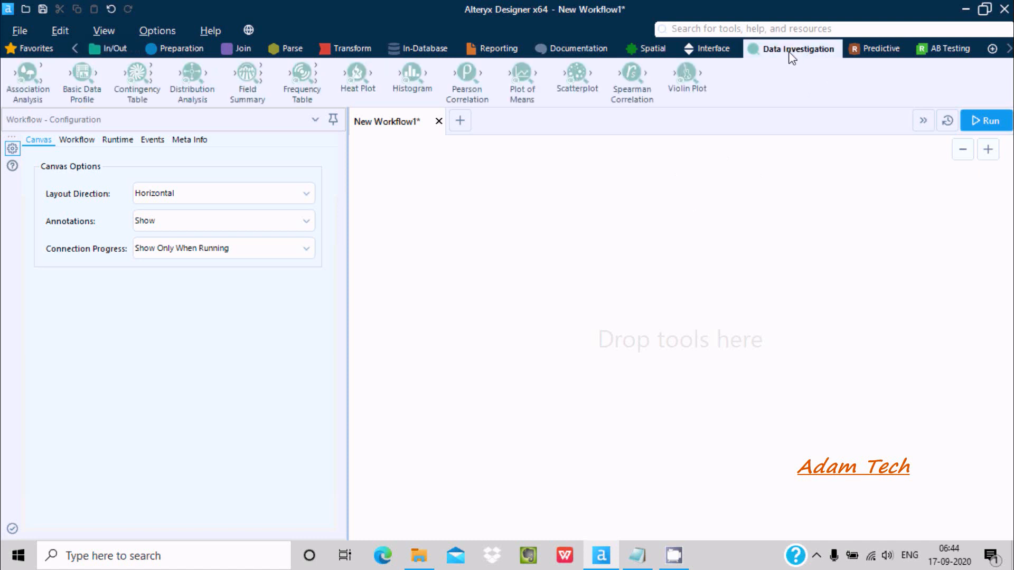
{"action": "left_click_drag", "start_coordinate": [521, 78], "coordinate": [519, 81]}
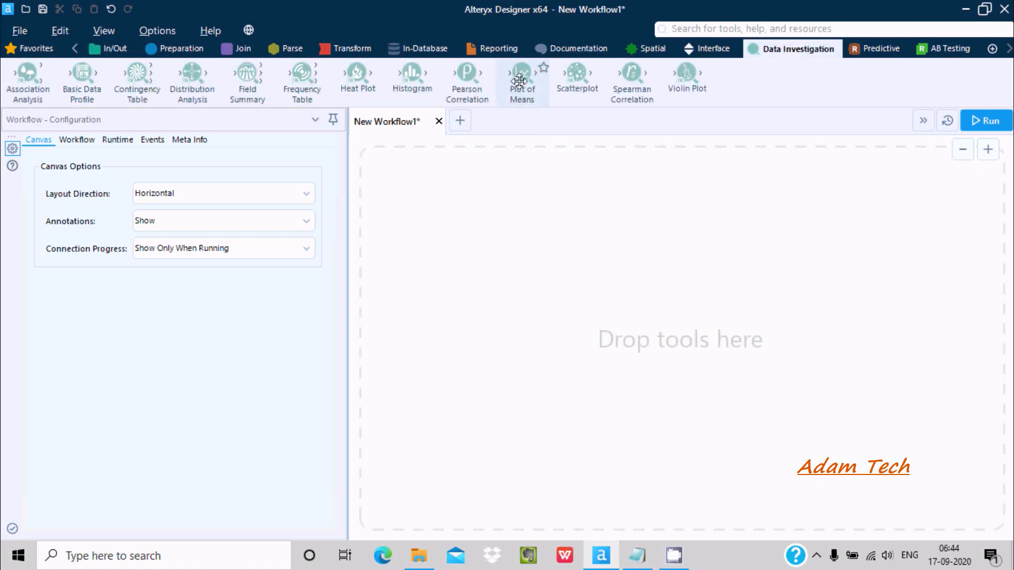
{"action": "mouse_move", "coordinate": [519, 81]}
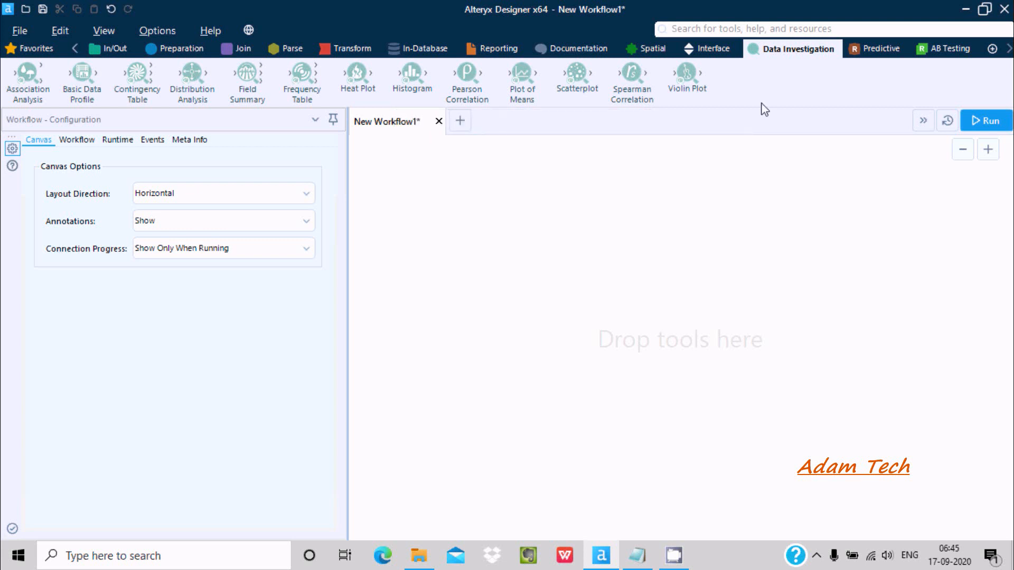
- Add an Input Data tool to the canvas and connect it to the recent SampleData file City Populations.yxdb
{"action": "left_click", "coordinate": [110, 48]}
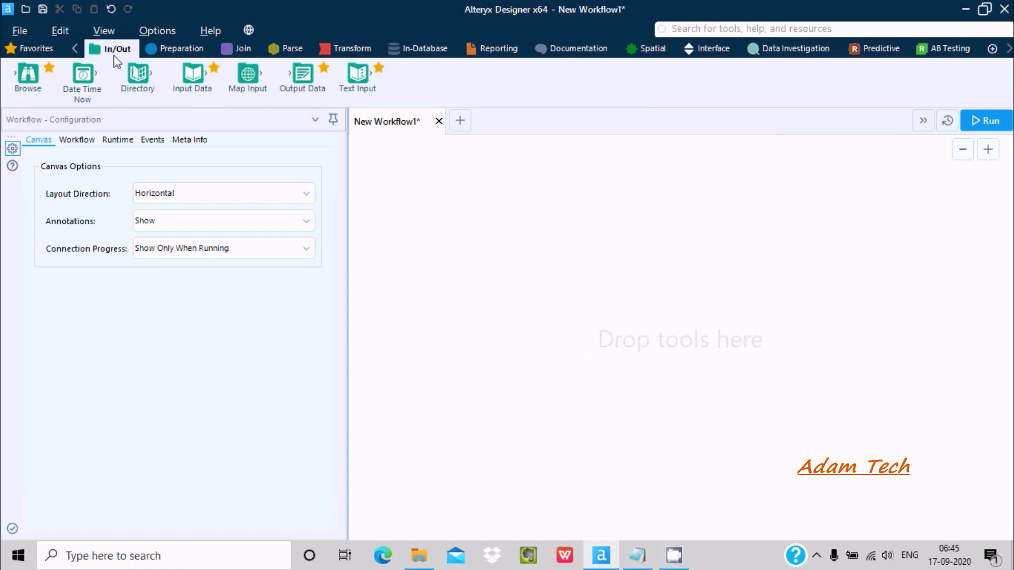
{"action": "left_click_drag", "start_coordinate": [192, 76], "coordinate": [420, 223]}
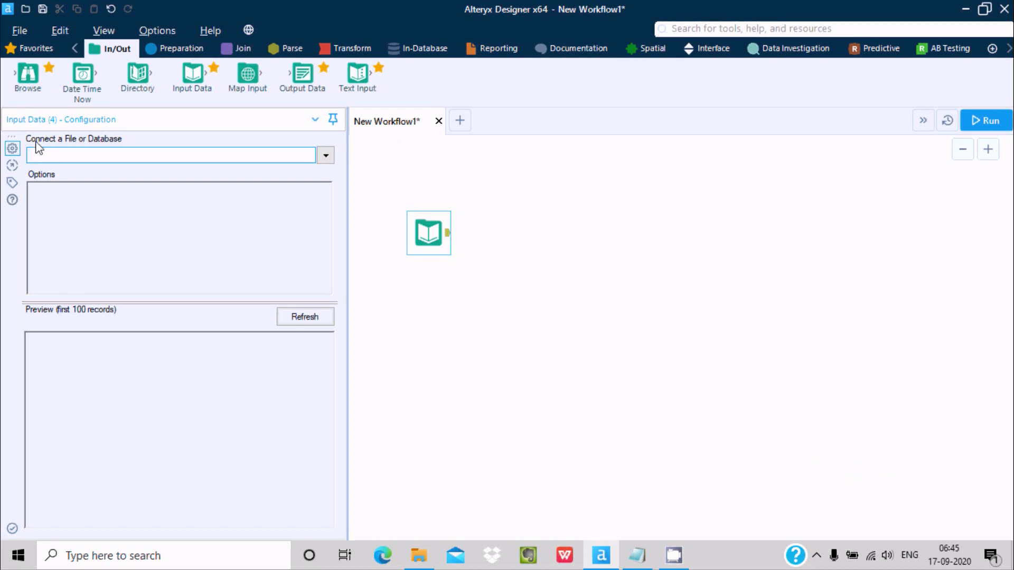
{"action": "left_click", "coordinate": [325, 156]}
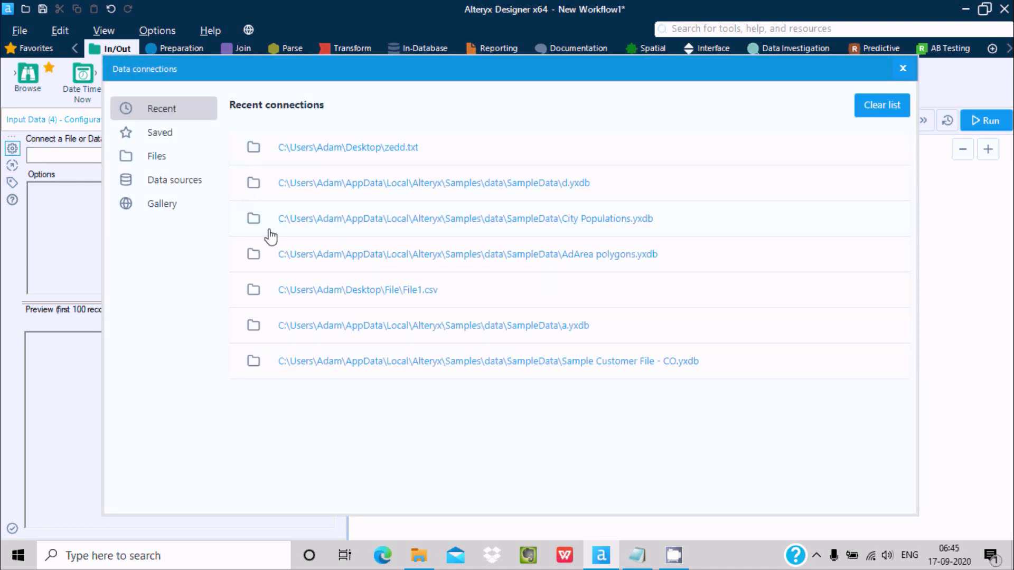
{"action": "left_click", "coordinate": [166, 183]}
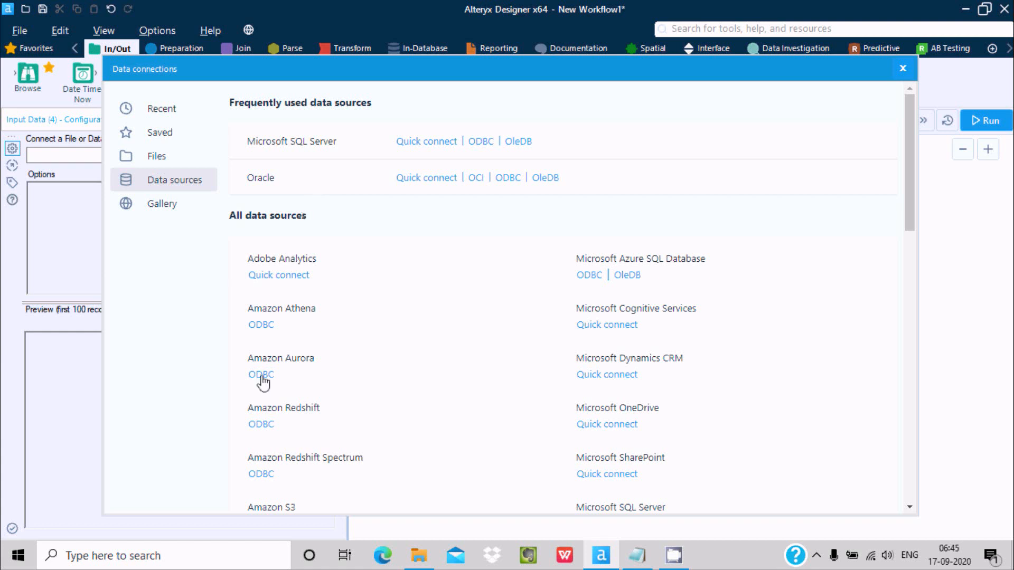
{"action": "left_click", "coordinate": [157, 162]}
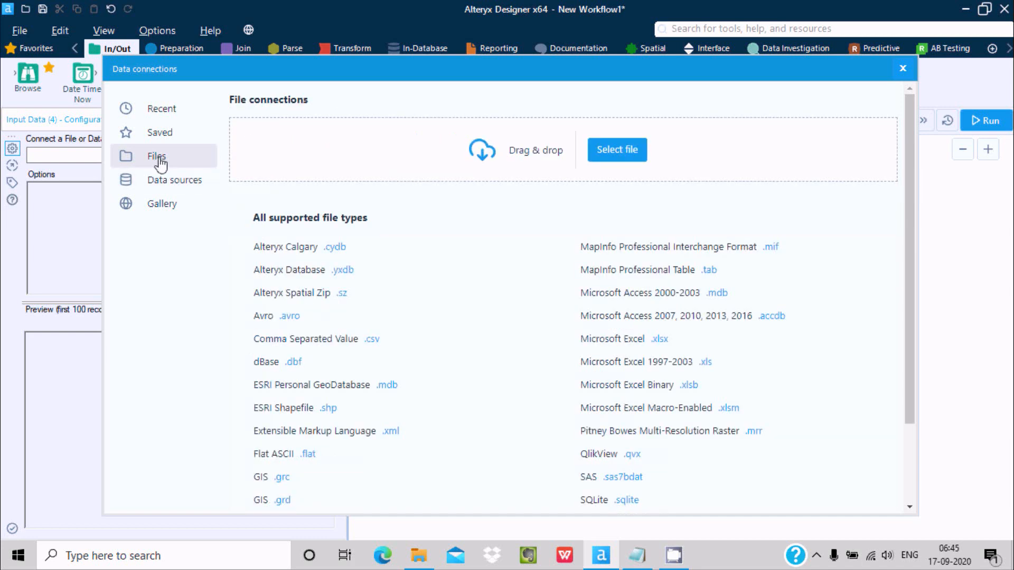
{"action": "left_click", "coordinate": [165, 112]}
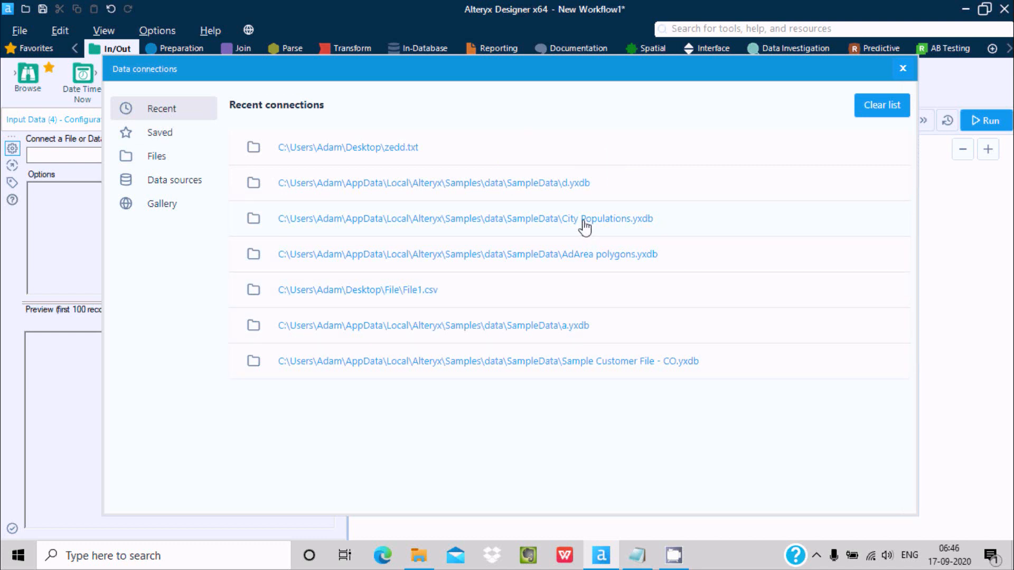
{"action": "left_click", "coordinate": [467, 231]}
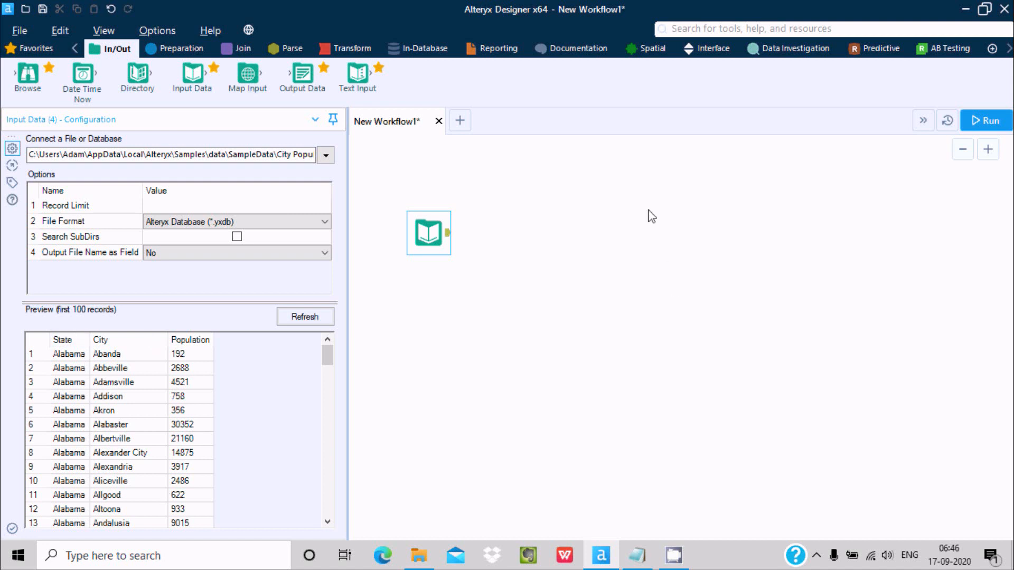
- Place a Plot of Means tool beside the Input Data tool and connect the input's output to it
{"action": "left_click", "coordinate": [760, 49]}
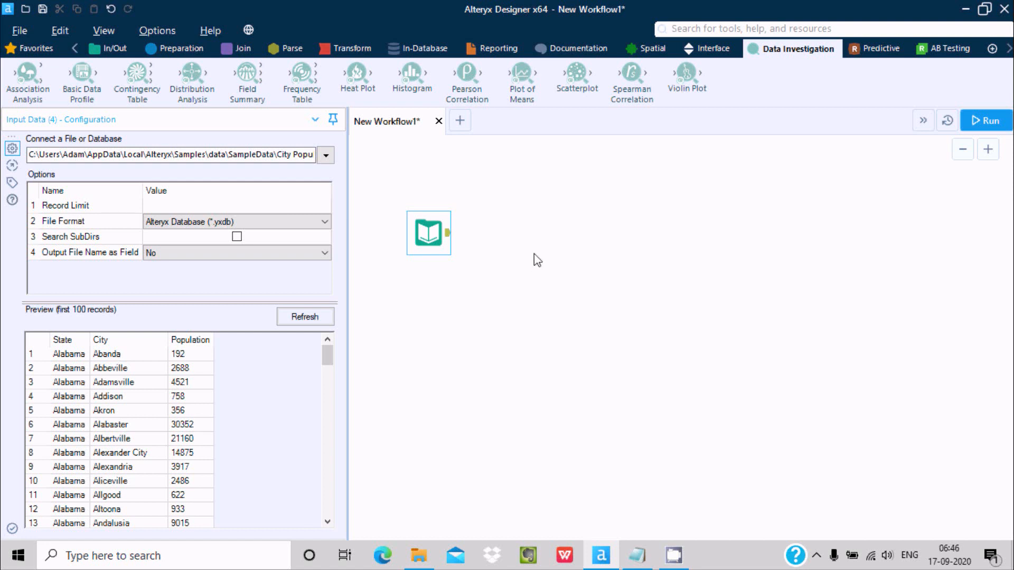
{"action": "left_click_drag", "start_coordinate": [518, 83], "coordinate": [591, 220]}
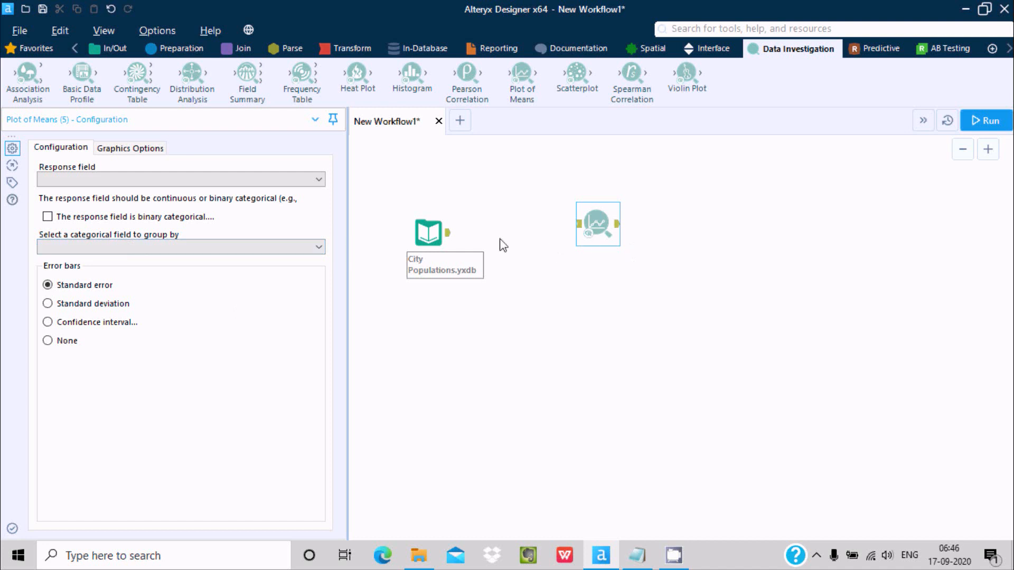
{"action": "left_click_drag", "start_coordinate": [448, 232], "coordinate": [577, 224]}
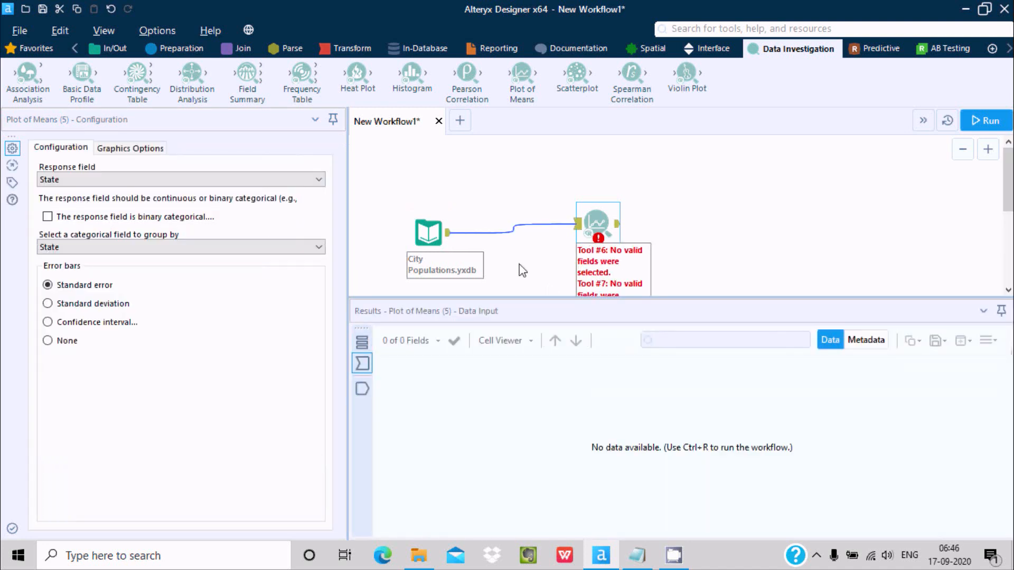
- Set the Plot of Means response field to Population and check that field in the Input Data preview
{"action": "left_click", "coordinate": [96, 181]}
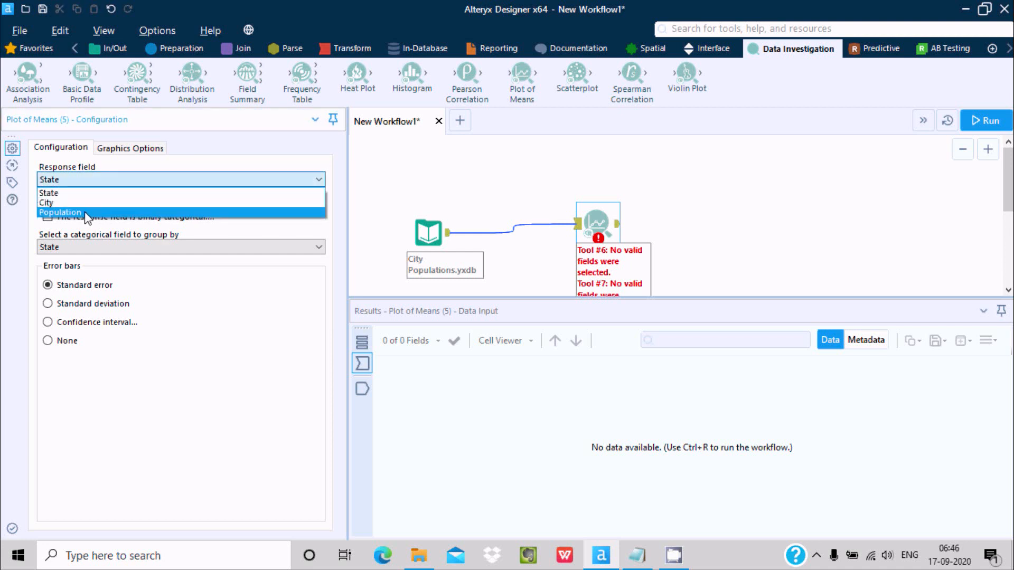
{"action": "left_click", "coordinate": [59, 212]}
{"action": "left_click", "coordinate": [423, 239]}
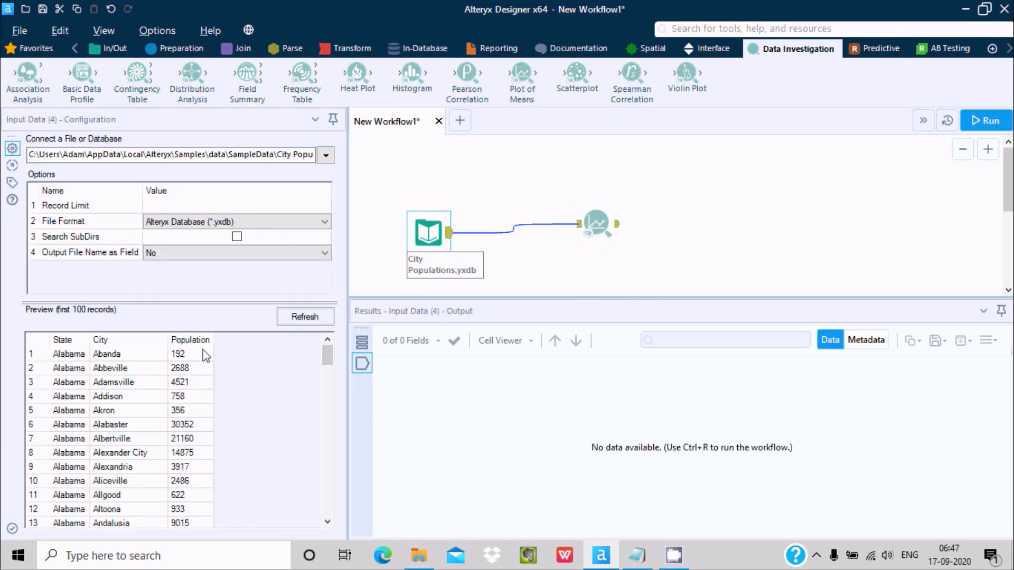
{"action": "left_click", "coordinate": [593, 229]}
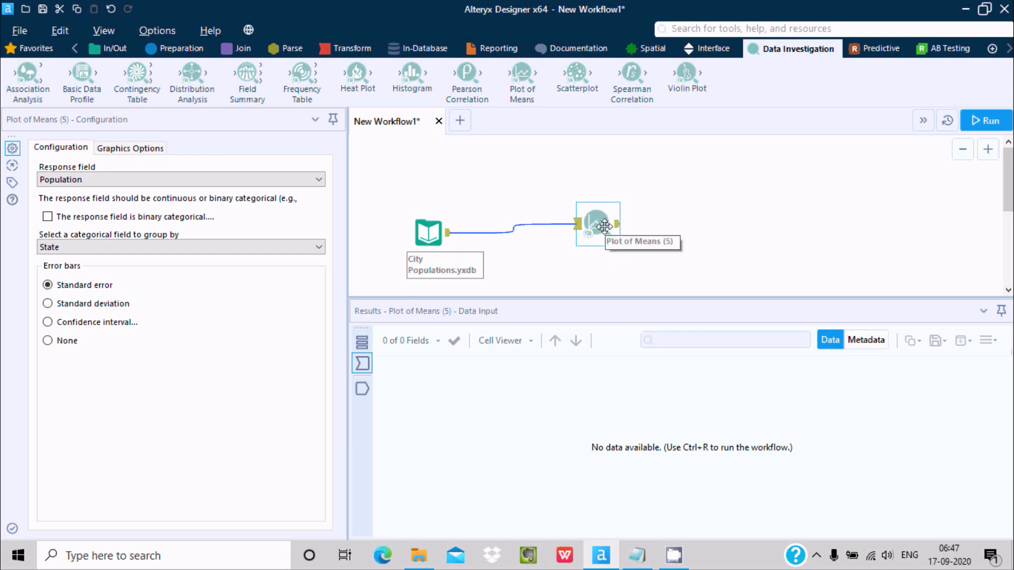
- Add a Browse tool connected to the Plot of Means output and run the workflow
{"action": "left_click", "coordinate": [111, 48]}
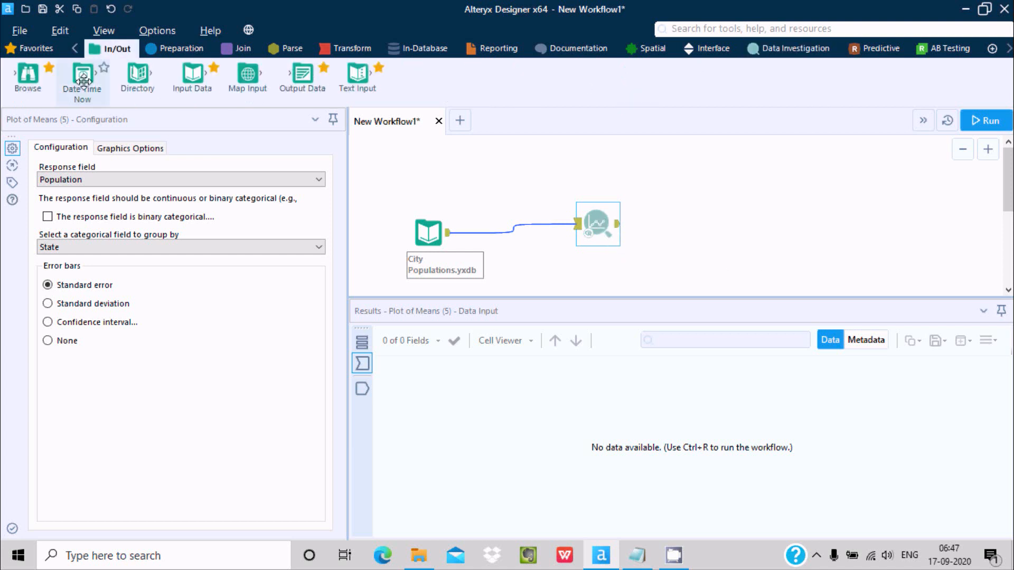
{"action": "left_click_drag", "start_coordinate": [35, 76], "coordinate": [745, 211]}
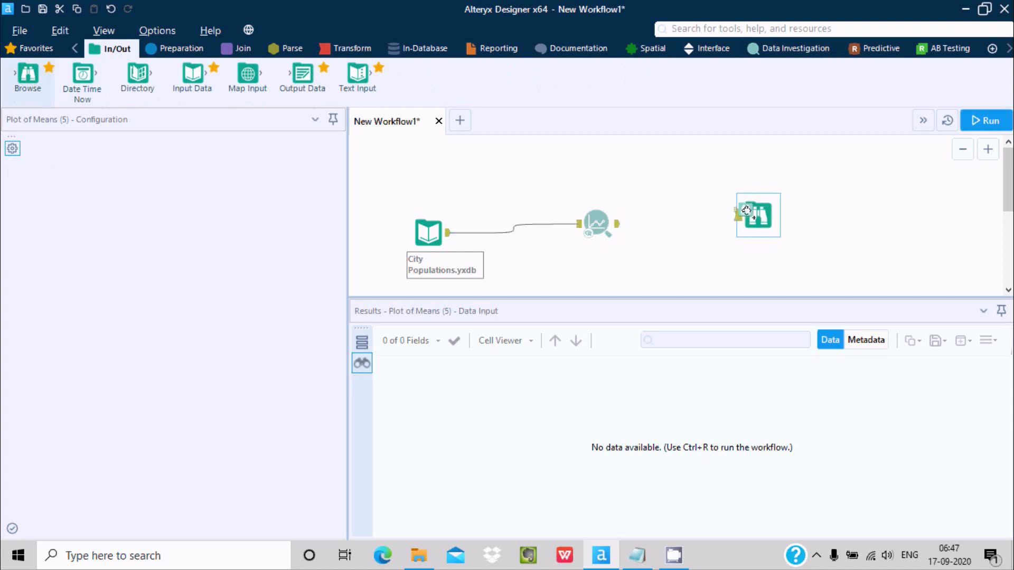
{"action": "left_click_drag", "start_coordinate": [619, 226], "coordinate": [758, 213]}
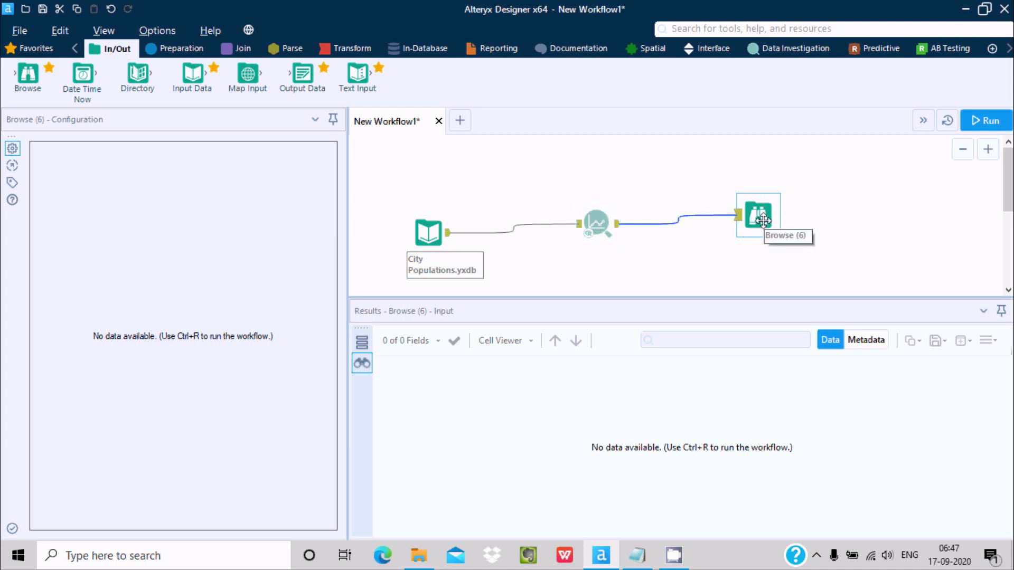
{"action": "left_click", "coordinate": [983, 121]}
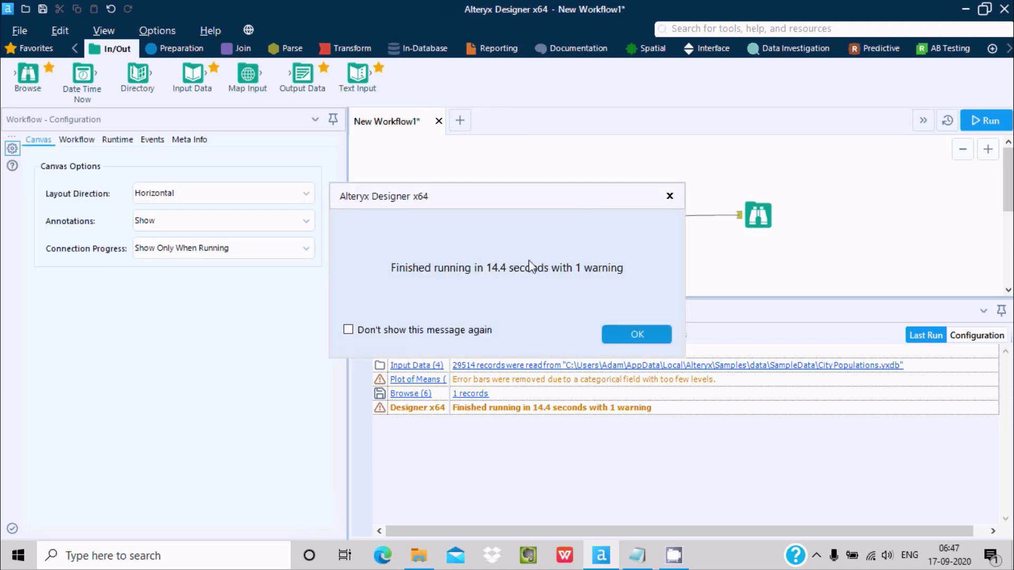
{"action": "left_click", "coordinate": [625, 336]}
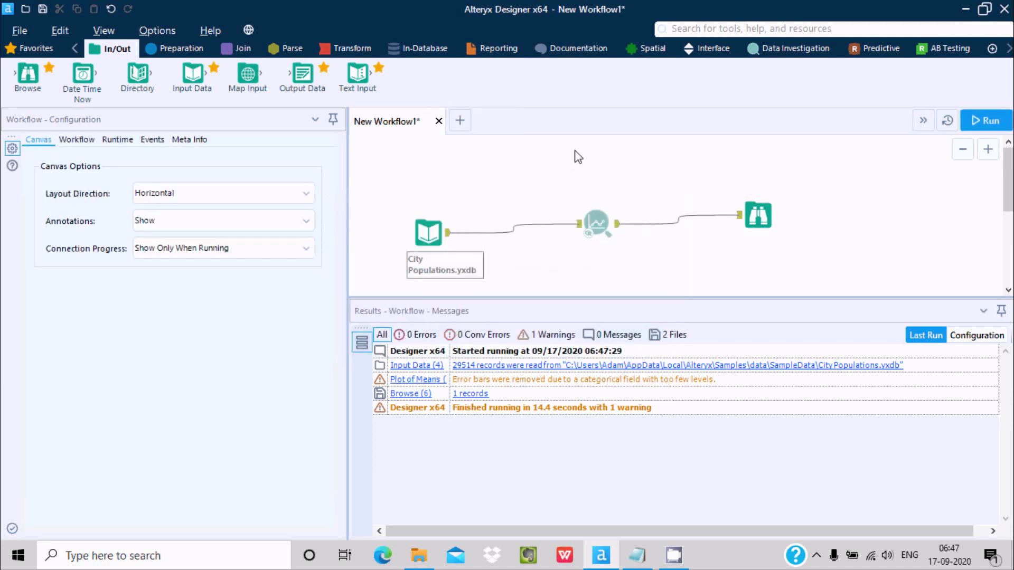
- Examine the Plot of Means tool's input data, its graph output and the output's metadata in the results
{"action": "left_click", "coordinate": [430, 229]}
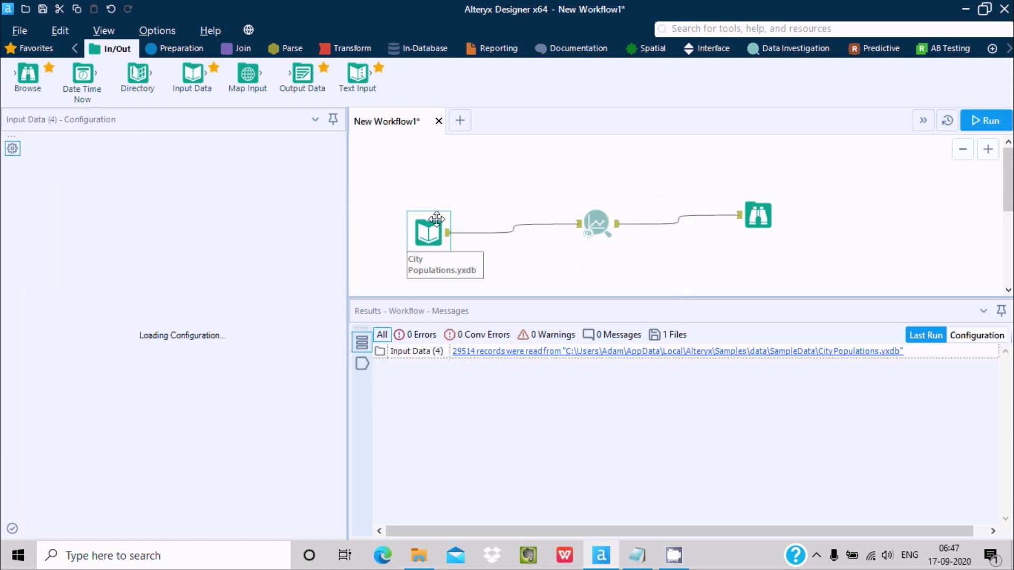
{"action": "left_click", "coordinate": [601, 211]}
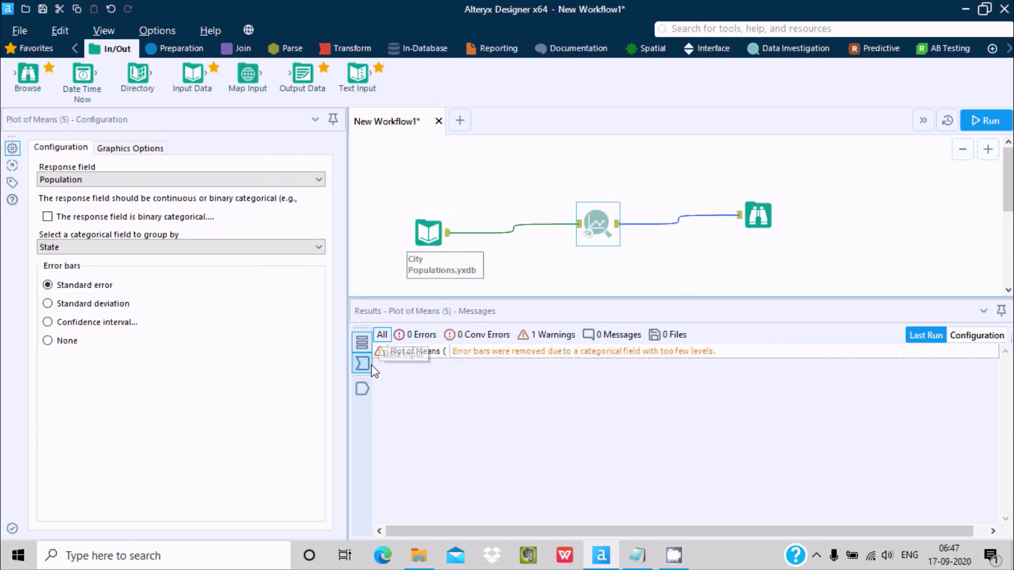
{"action": "left_click", "coordinate": [371, 366]}
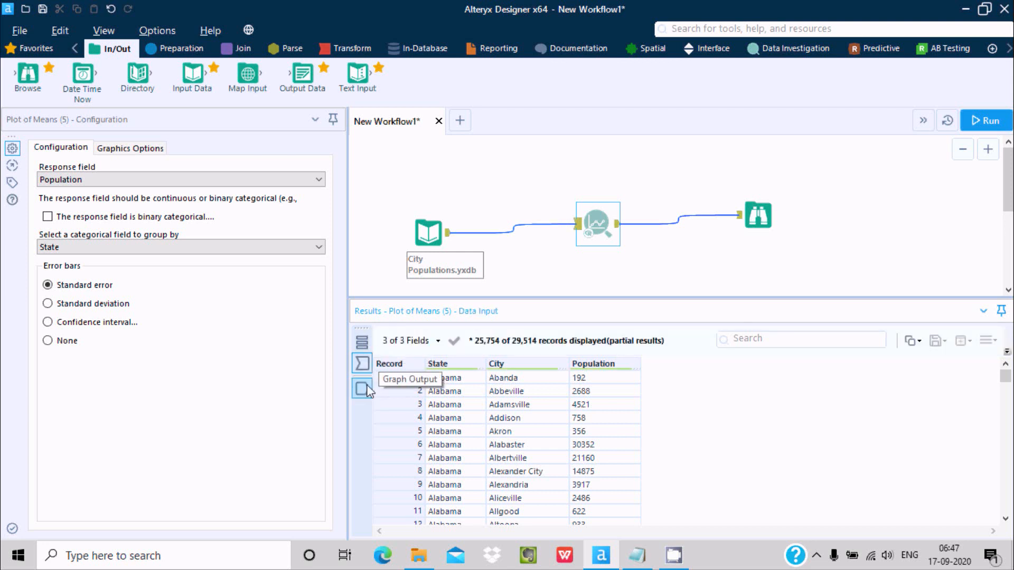
{"action": "left_click", "coordinate": [368, 390]}
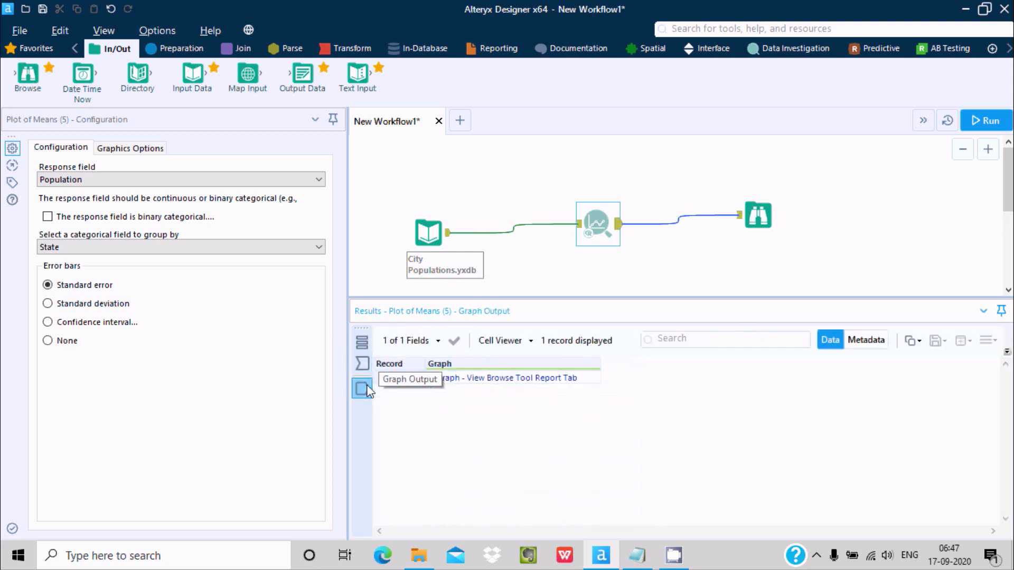
{"action": "left_click", "coordinate": [857, 343]}
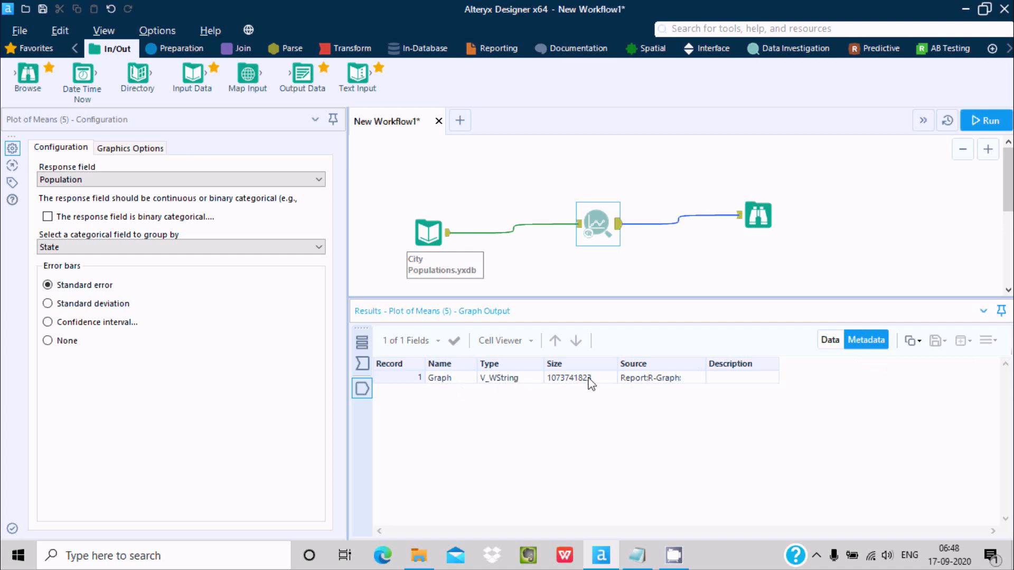
- Examine the plot of means for population by state in the Browse tool's report
{"action": "left_click", "coordinate": [771, 218]}
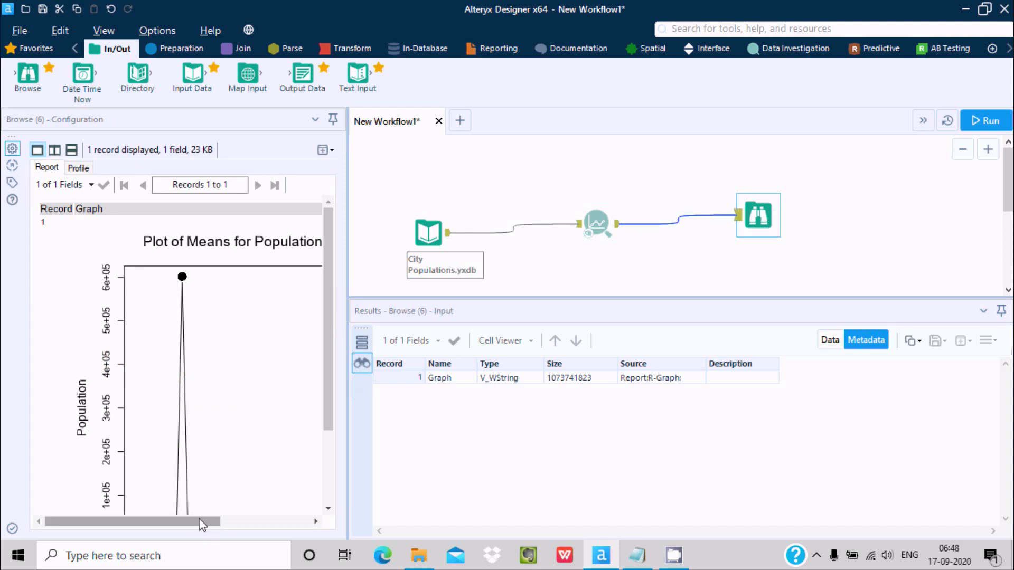
{"action": "left_click_drag", "start_coordinate": [204, 522], "coordinate": [223, 522]}
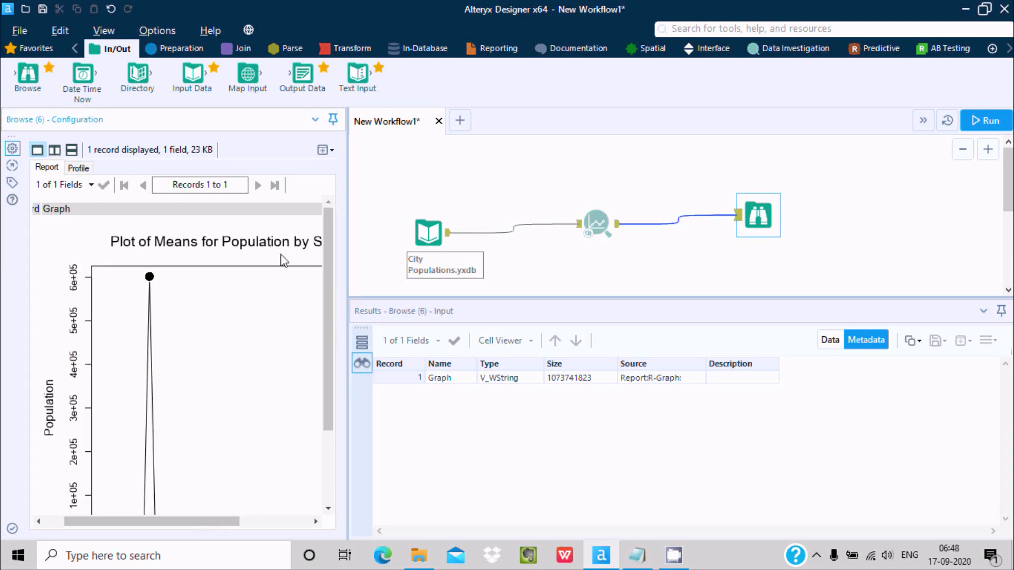
{"action": "left_click_drag", "start_coordinate": [227, 521], "coordinate": [285, 515]}
{"action": "left_click_drag", "start_coordinate": [215, 510], "coordinate": [210, 510]}
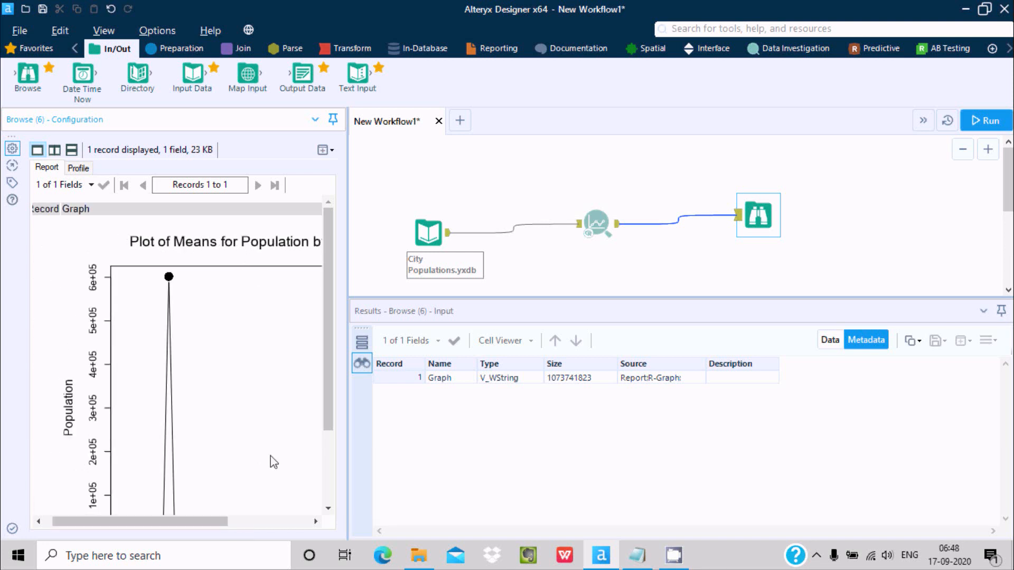
{"action": "scroll", "coordinate": [342, 274], "scroll_direction": "down", "scroll_amount": 3}
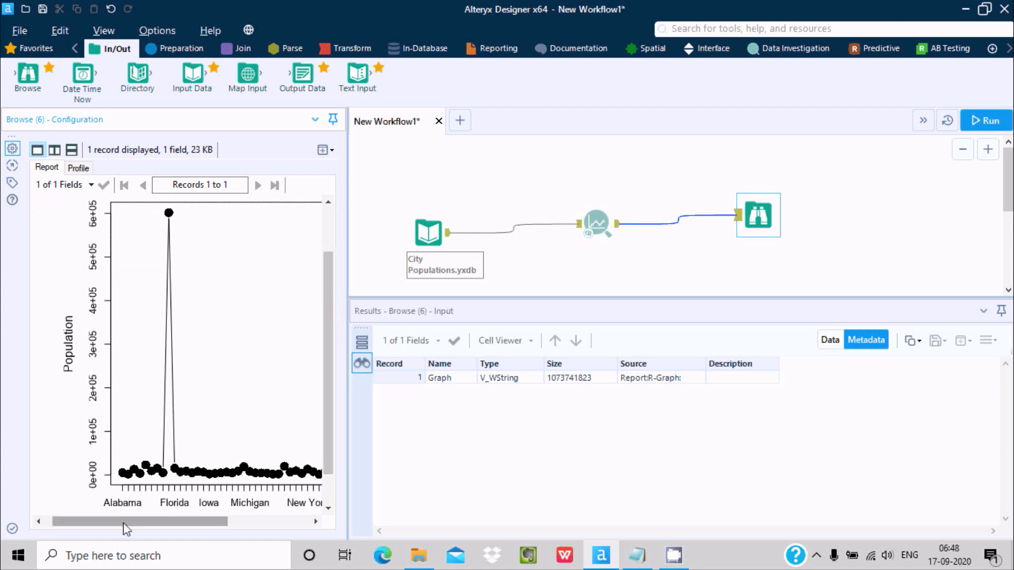
{"action": "scroll", "coordinate": [328, 397], "scroll_direction": "down", "scroll_amount": 2}
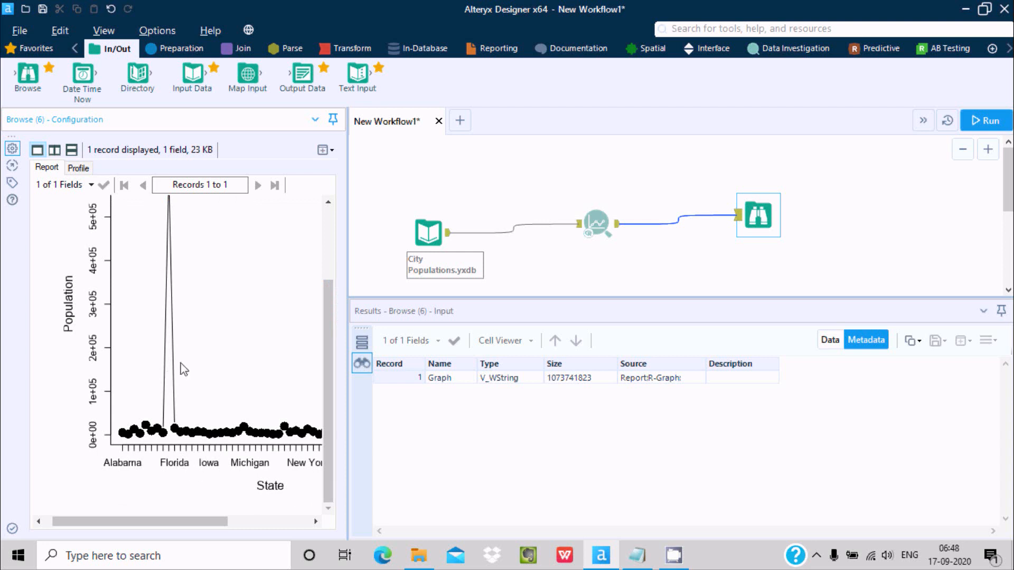
{"action": "left_click_drag", "start_coordinate": [193, 528], "coordinate": [240, 529]}
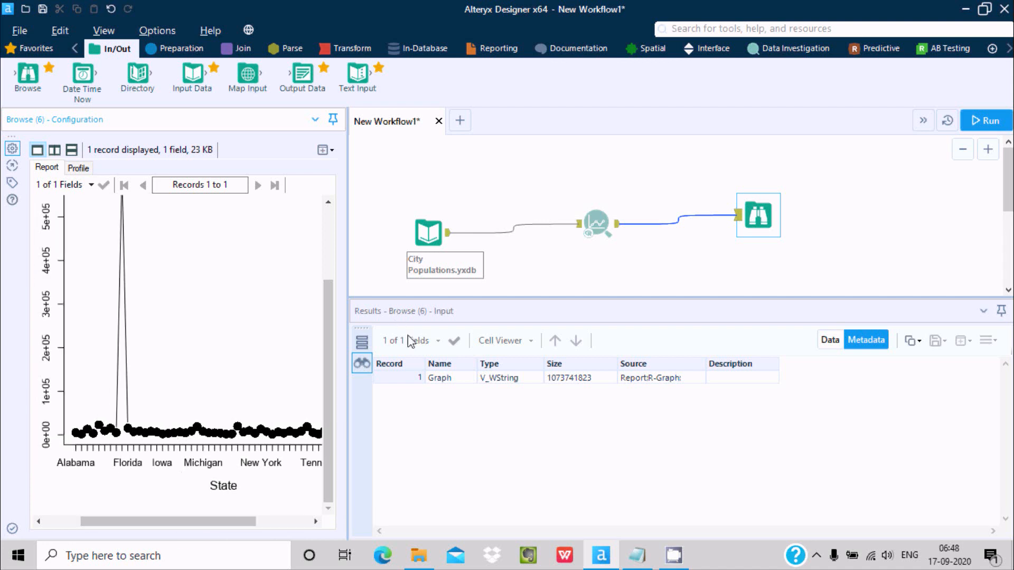
- Set the Plot of Means tool's categorical grouping field to City
{"action": "left_click", "coordinate": [610, 231]}
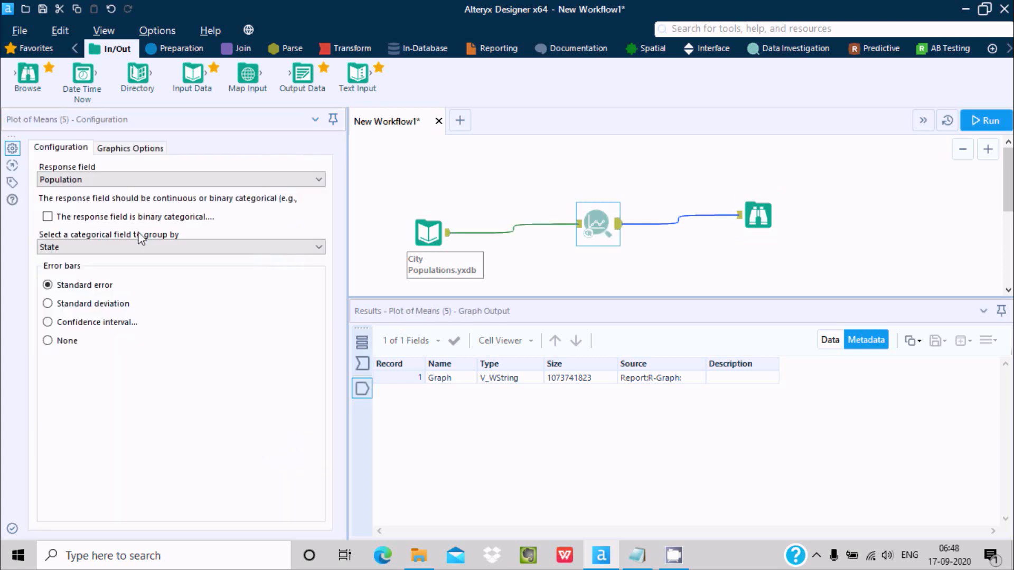
{"action": "left_click", "coordinate": [214, 249]}
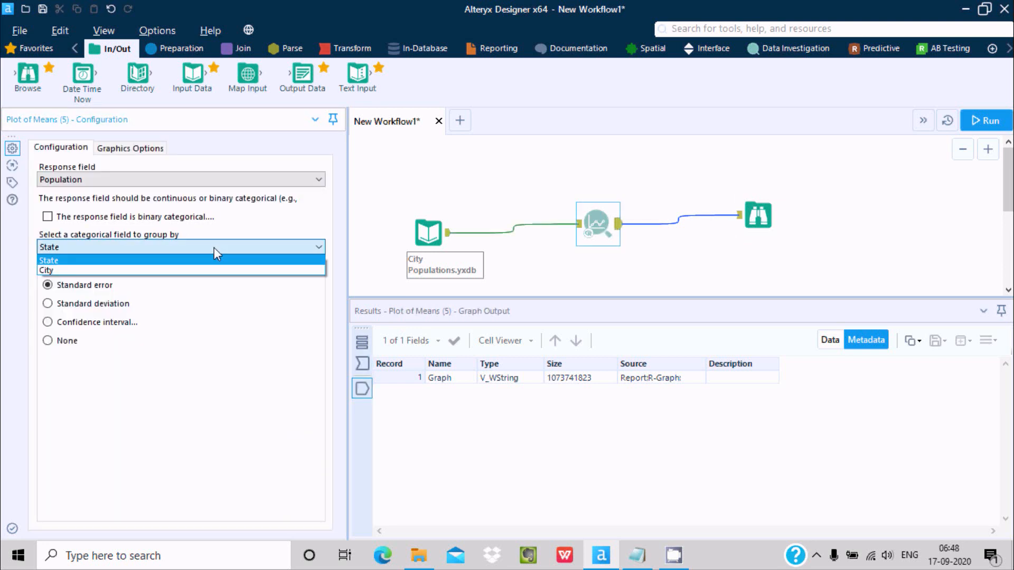
{"action": "left_click", "coordinate": [78, 270]}
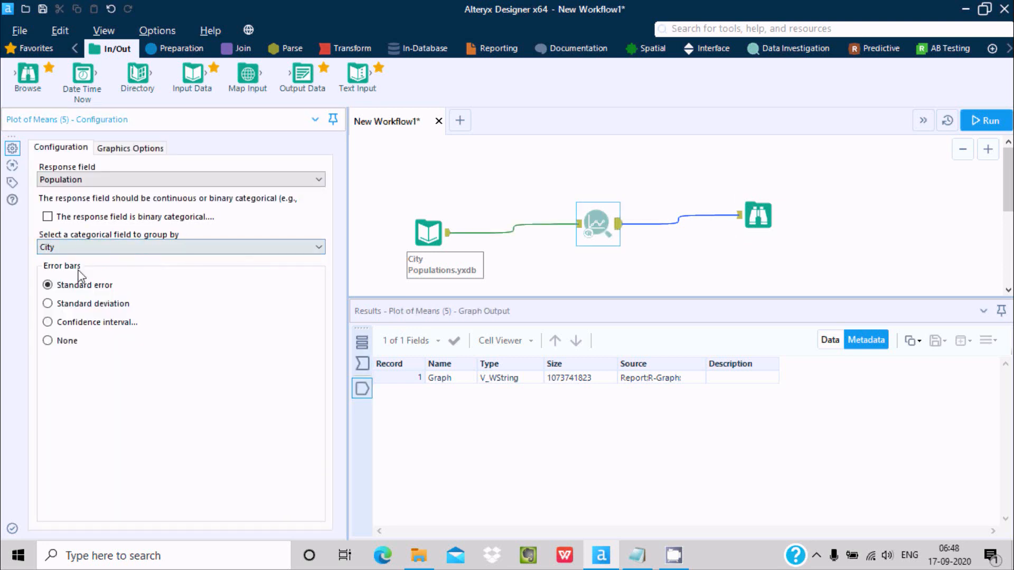
- Run the workflow and examine the Plot of Means tool's input records, its graph output and the output's metadata
{"action": "left_click", "coordinate": [982, 123]}
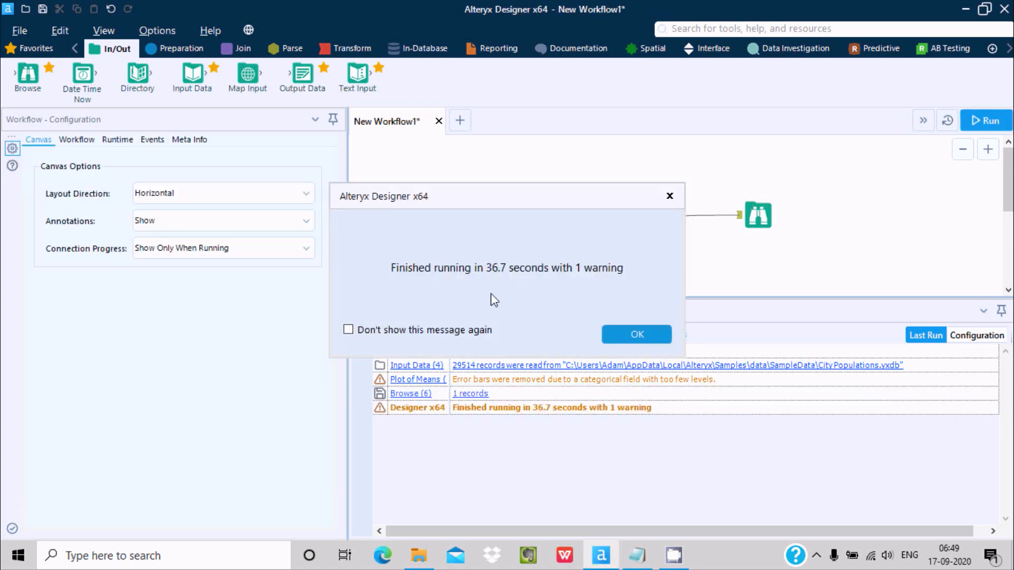
{"action": "left_click", "coordinate": [620, 334]}
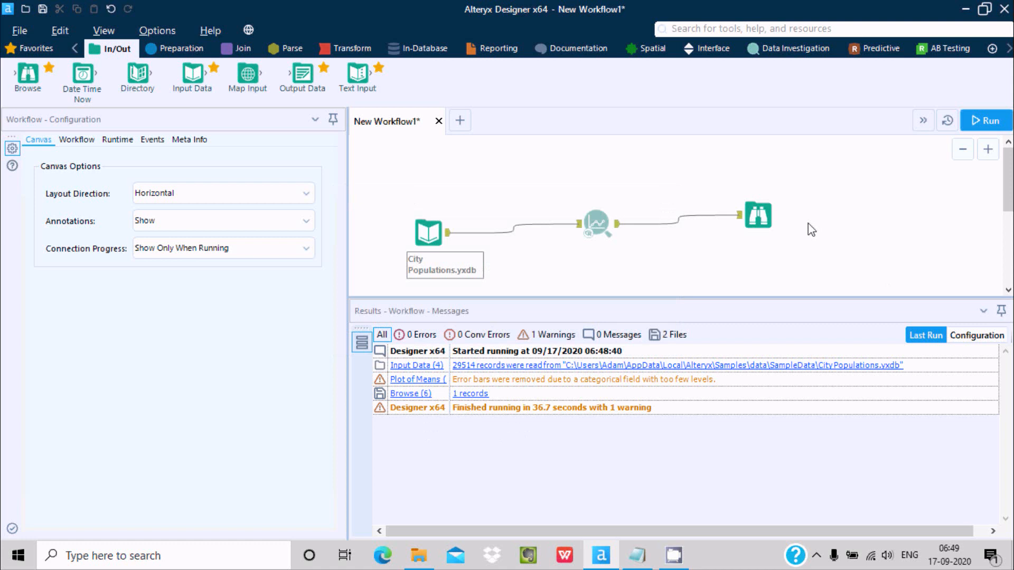
{"action": "left_click", "coordinate": [606, 218]}
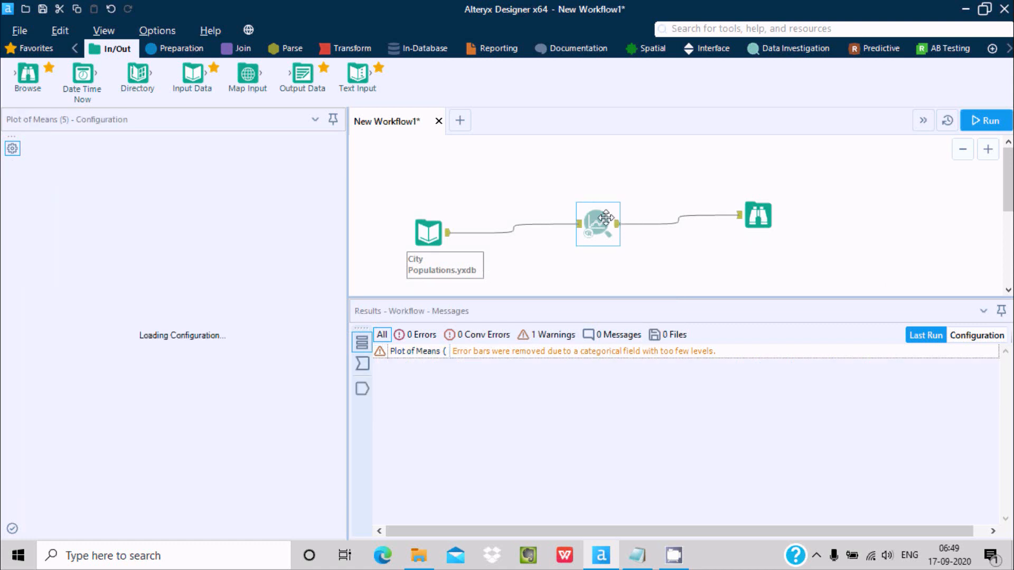
{"action": "left_click", "coordinate": [365, 370]}
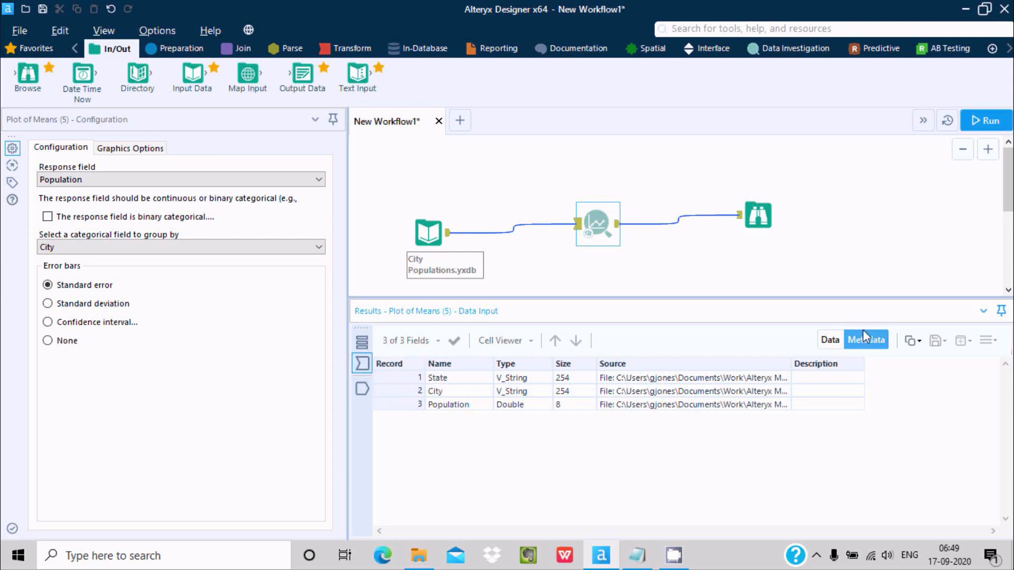
{"action": "left_click", "coordinate": [829, 339]}
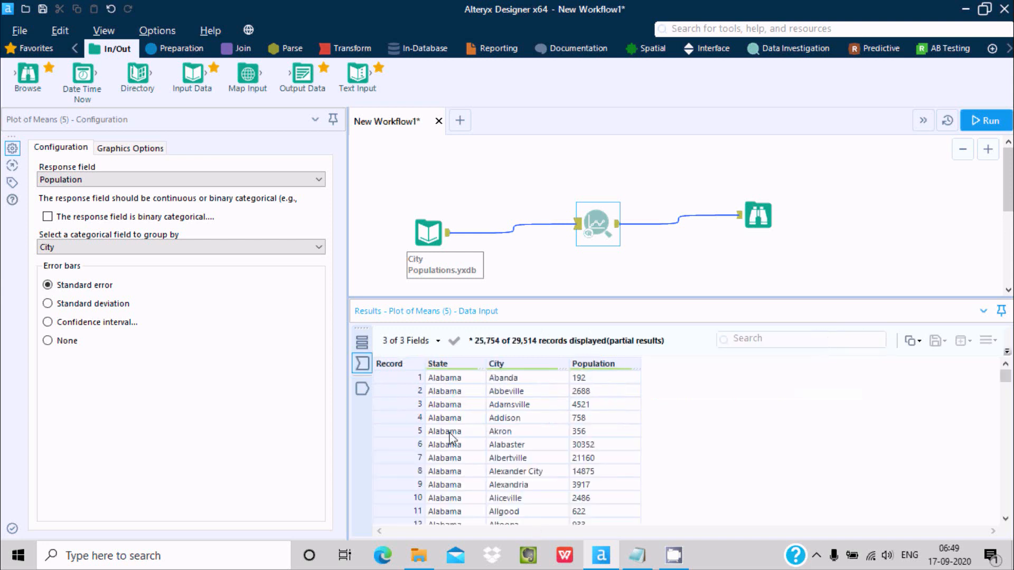
{"action": "left_click", "coordinate": [368, 384]}
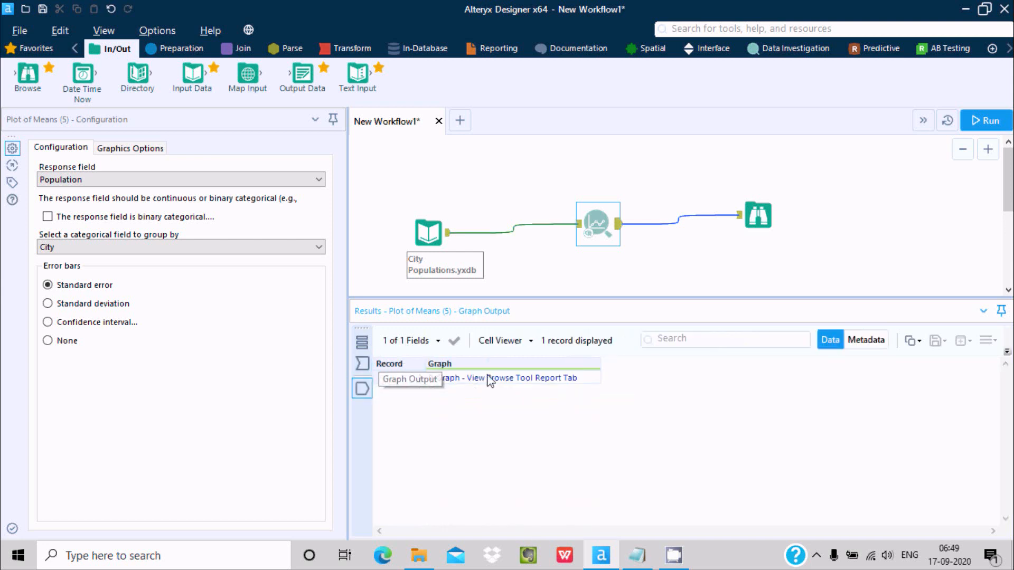
{"action": "left_click", "coordinate": [862, 339]}
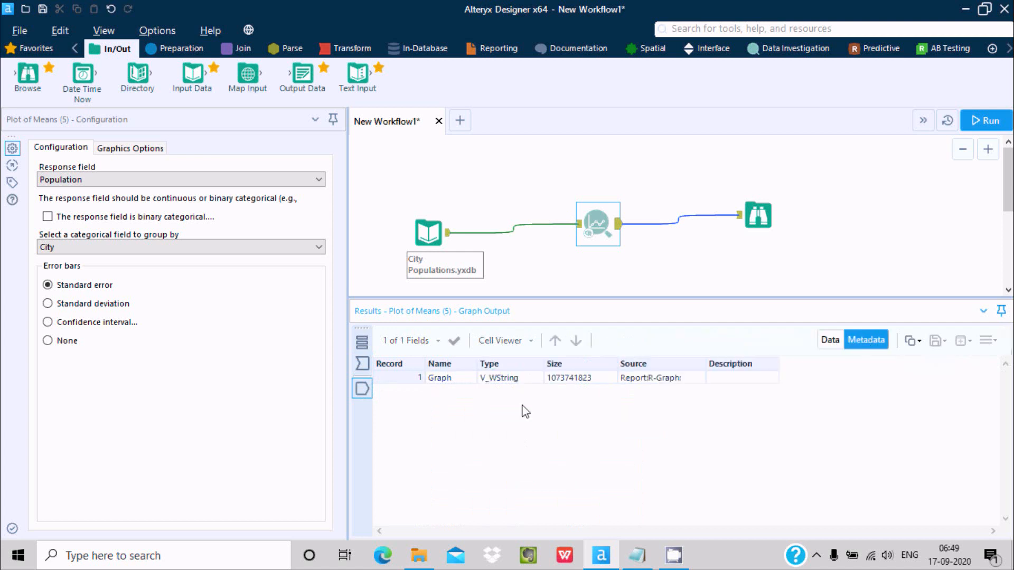
- Examine the plot of means for population by city in the Browse tool's report, across the full graph
{"action": "left_click", "coordinate": [758, 216]}
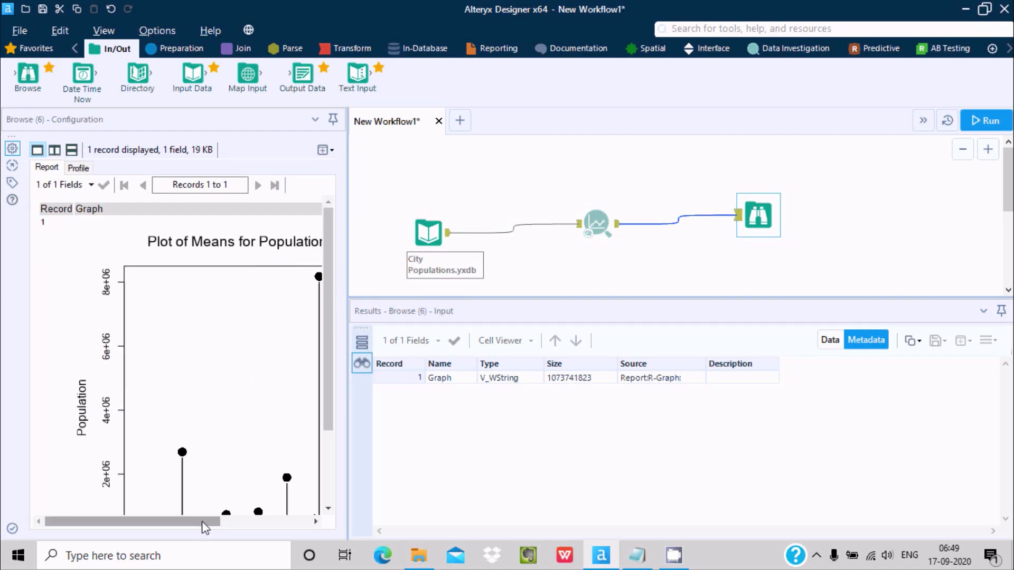
{"action": "mouse_move", "coordinate": [201, 521]}
{"action": "left_mouse_down"}
{"action": "mouse_move", "coordinate": [262, 518]}
{"action": "mouse_move", "coordinate": [202, 521]}
{"action": "left_mouse_up"}
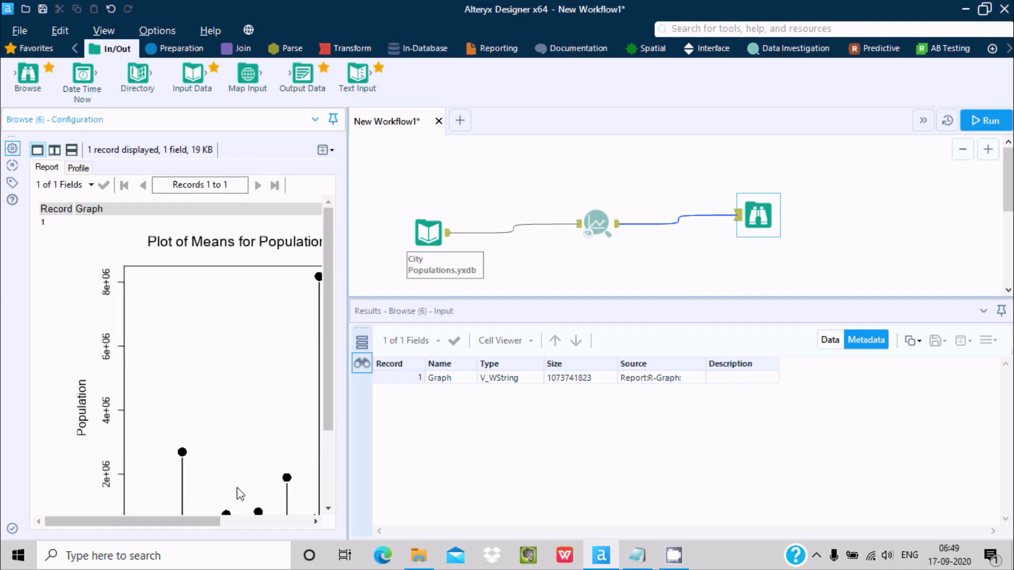
{"action": "left_click_drag", "start_coordinate": [329, 280], "coordinate": [255, 328]}
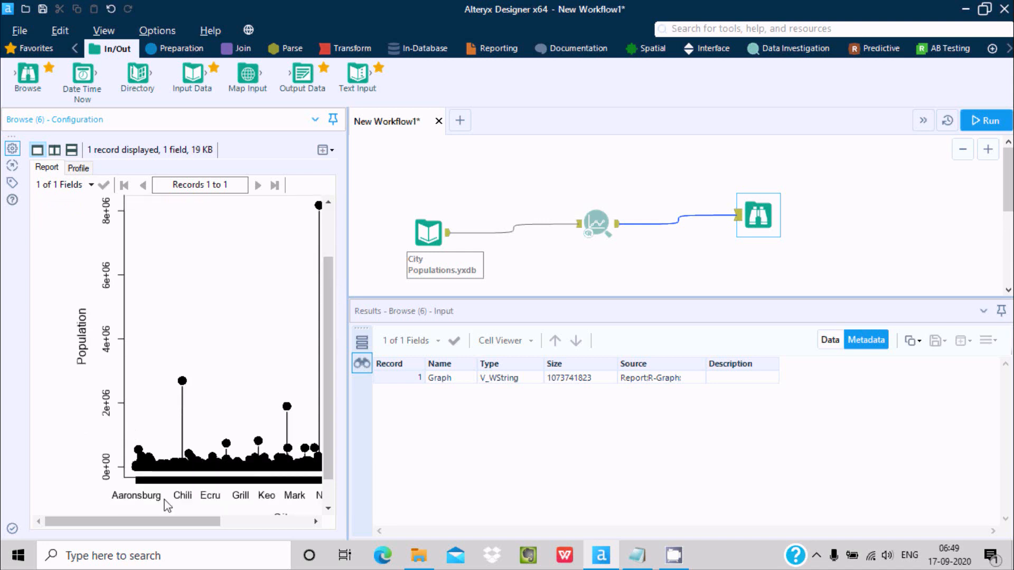
{"action": "left_click_drag", "start_coordinate": [163, 518], "coordinate": [272, 523]}
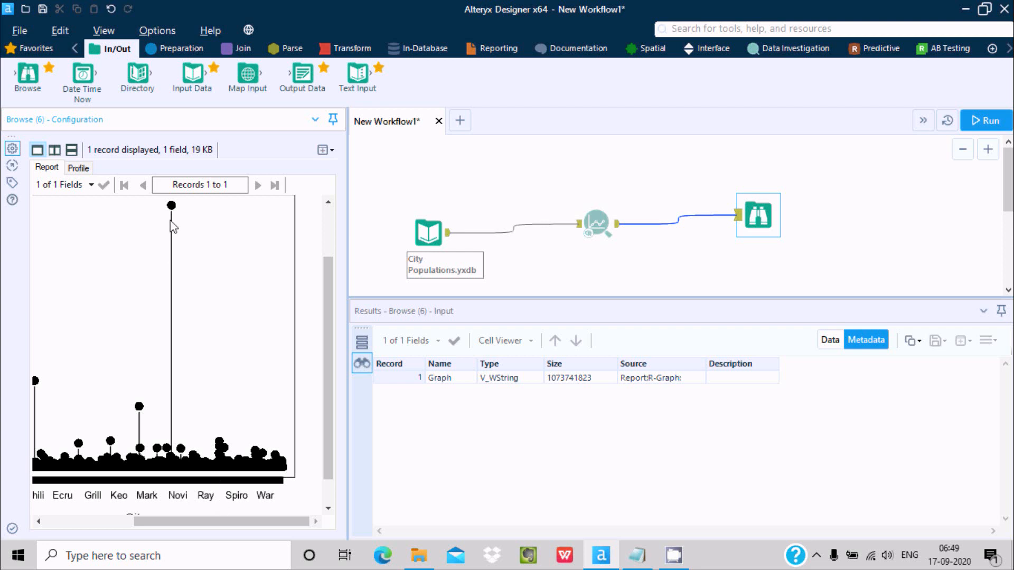
{"action": "left_click_drag", "start_coordinate": [204, 516], "coordinate": [121, 517]}
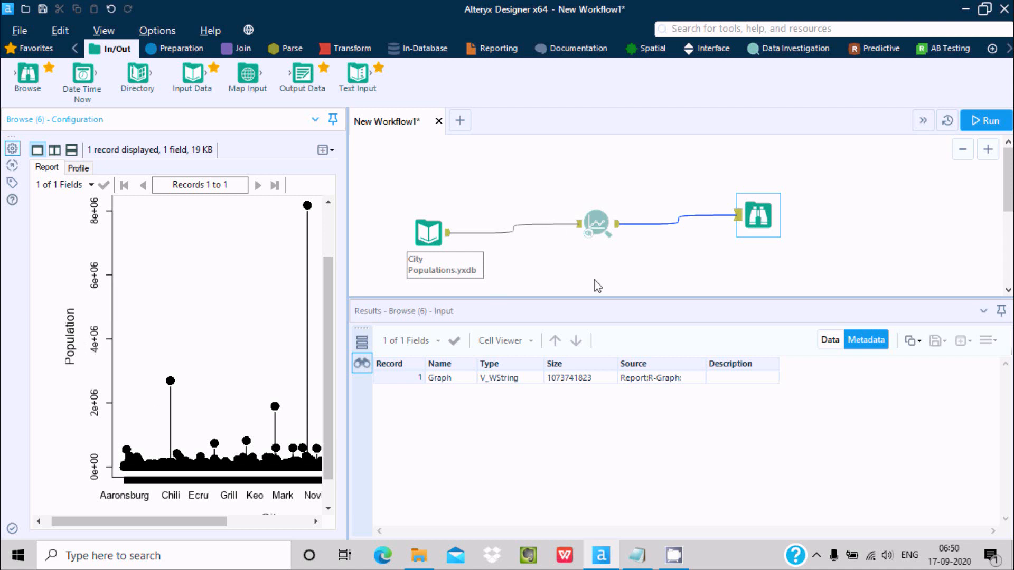
- Set the Plot of Means tool's response field to State, keeping City as the grouping field
{"action": "left_click", "coordinate": [593, 216]}
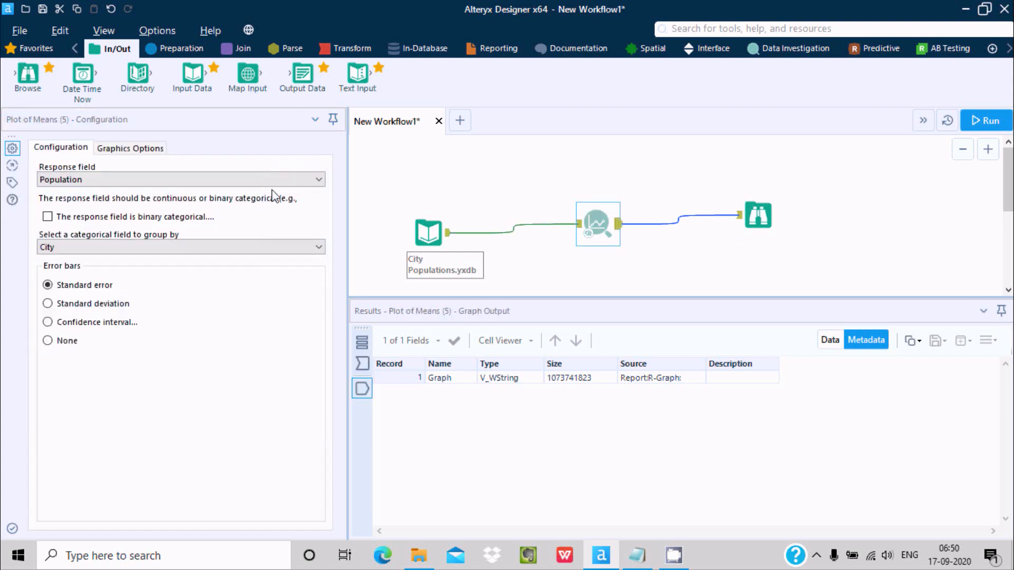
{"action": "left_click", "coordinate": [185, 247]}
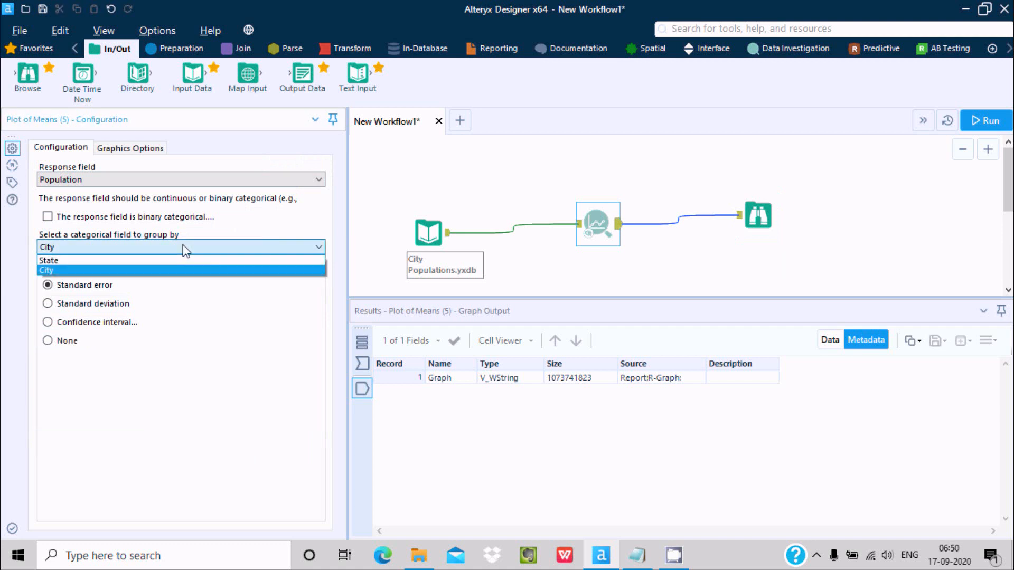
{"action": "left_click", "coordinate": [154, 180]}
{"action": "left_click", "coordinate": [153, 180]}
{"action": "left_click", "coordinate": [108, 194]}
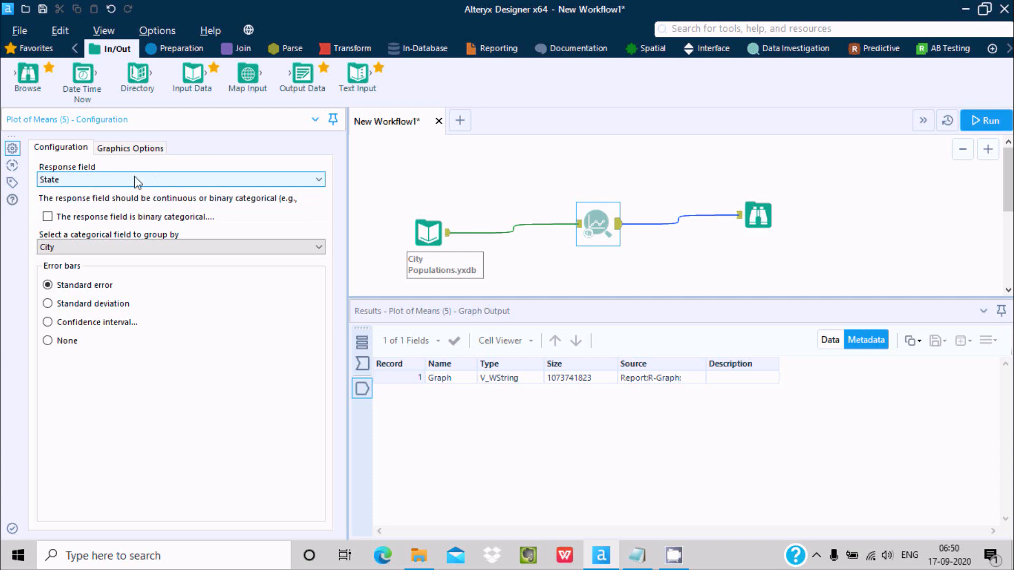
- Check the field types of the City Populations.yxdb input and try running the workflow with State as the response field
{"action": "left_click", "coordinate": [443, 234]}
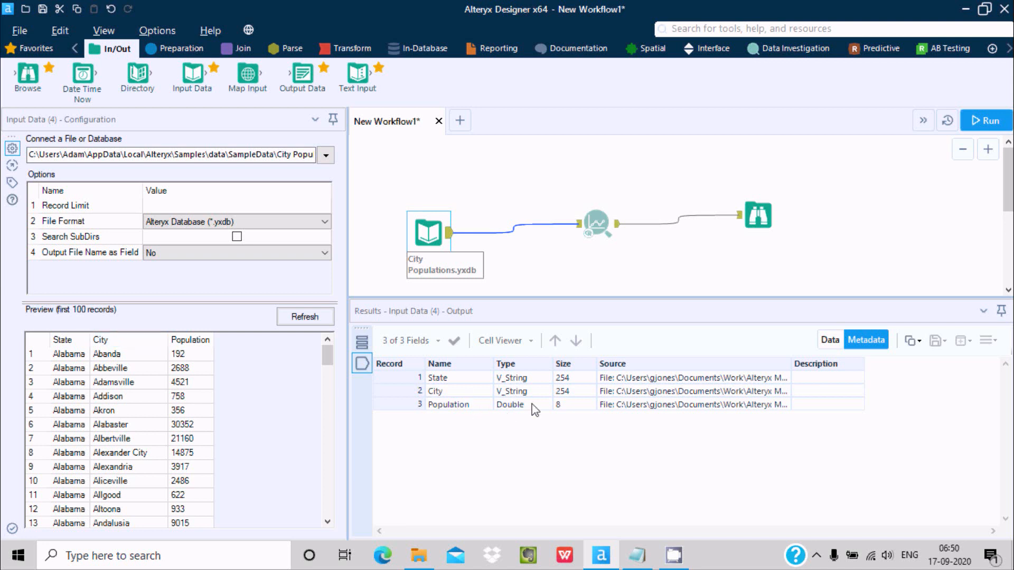
{"action": "left_click", "coordinate": [967, 124]}
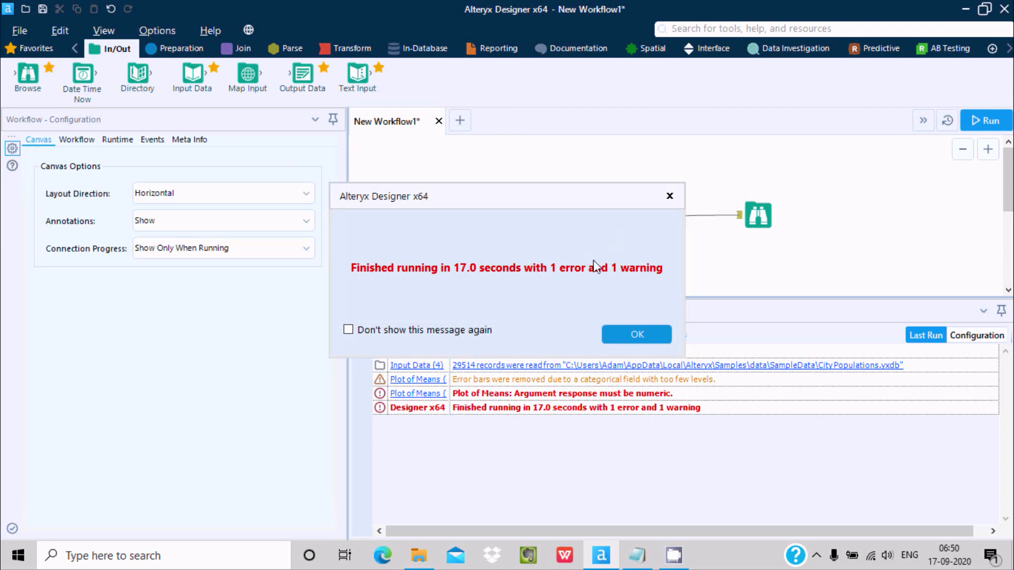
{"action": "left_click", "coordinate": [622, 334]}
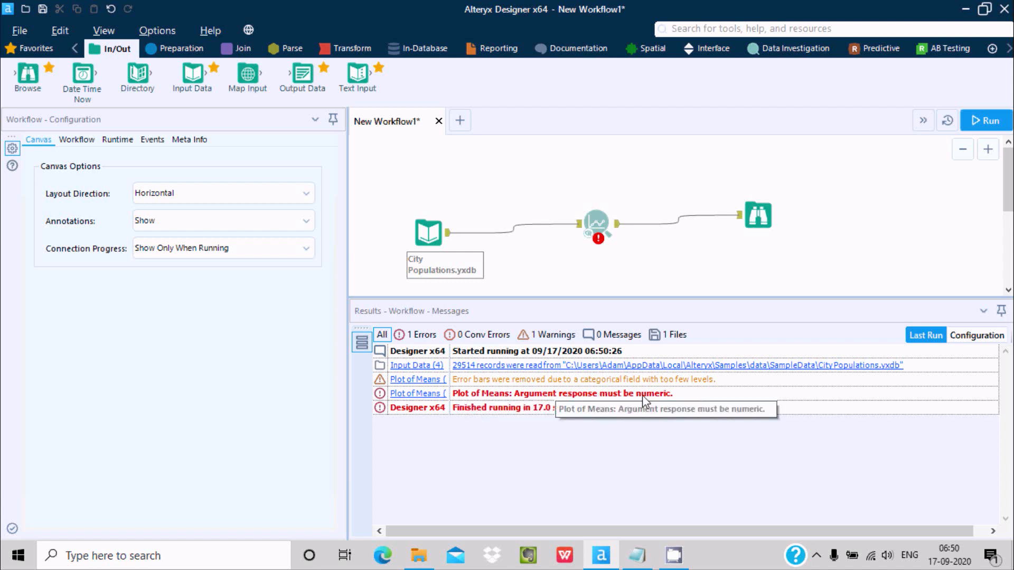
- Set the Plot of Means tool's response field back to Population, leaving City as the categorical grouping field
{"action": "left_click", "coordinate": [590, 226]}
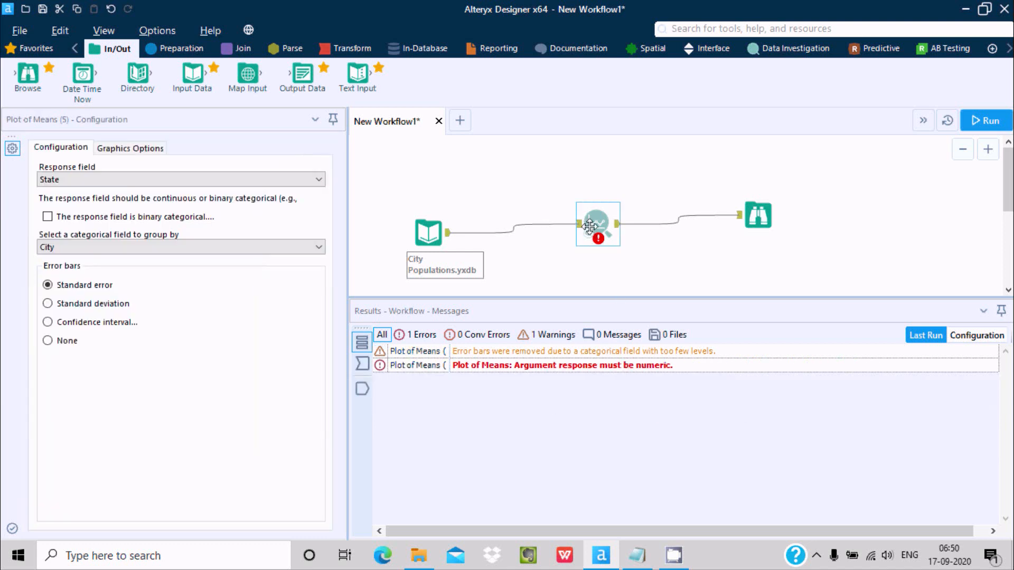
{"action": "left_click", "coordinate": [97, 182]}
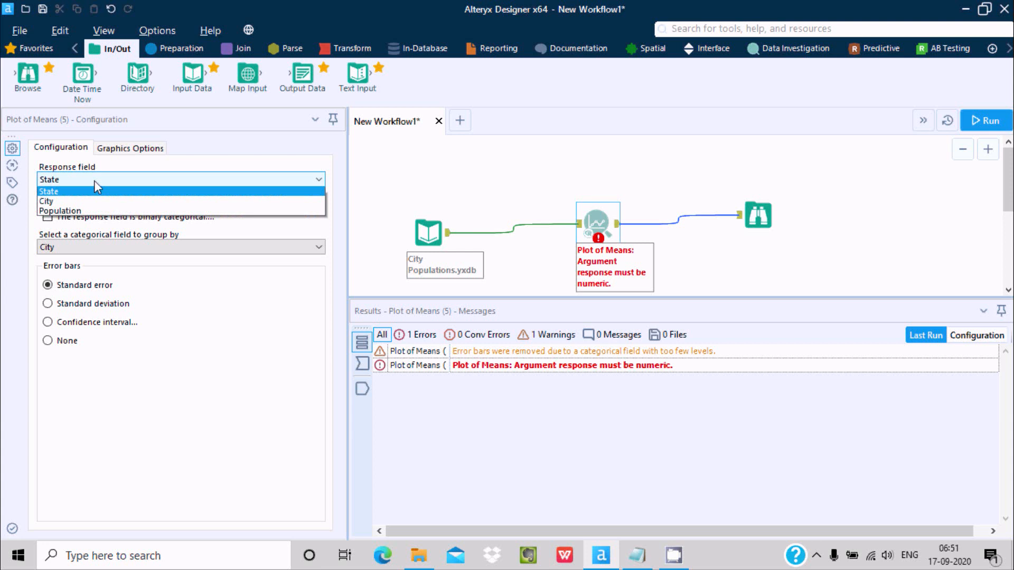
{"action": "left_click", "coordinate": [83, 212]}
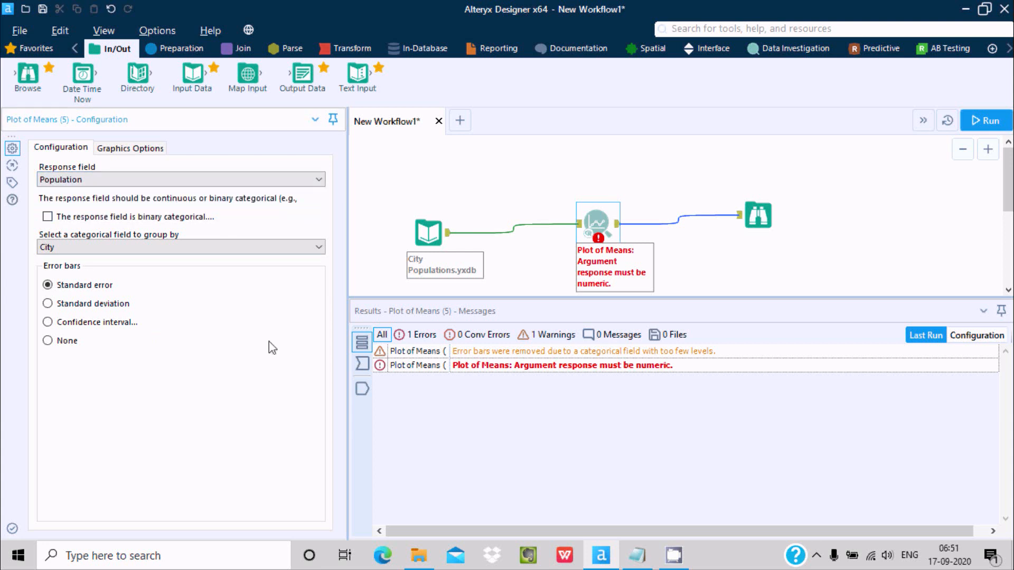
{"action": "left_click", "coordinate": [78, 252]}
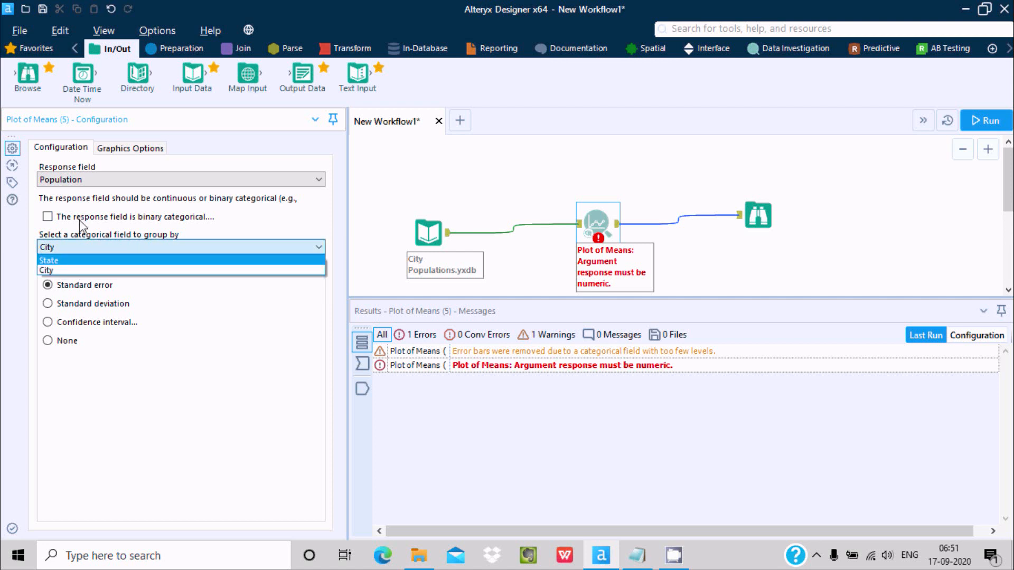
{"action": "left_click", "coordinate": [110, 147]}
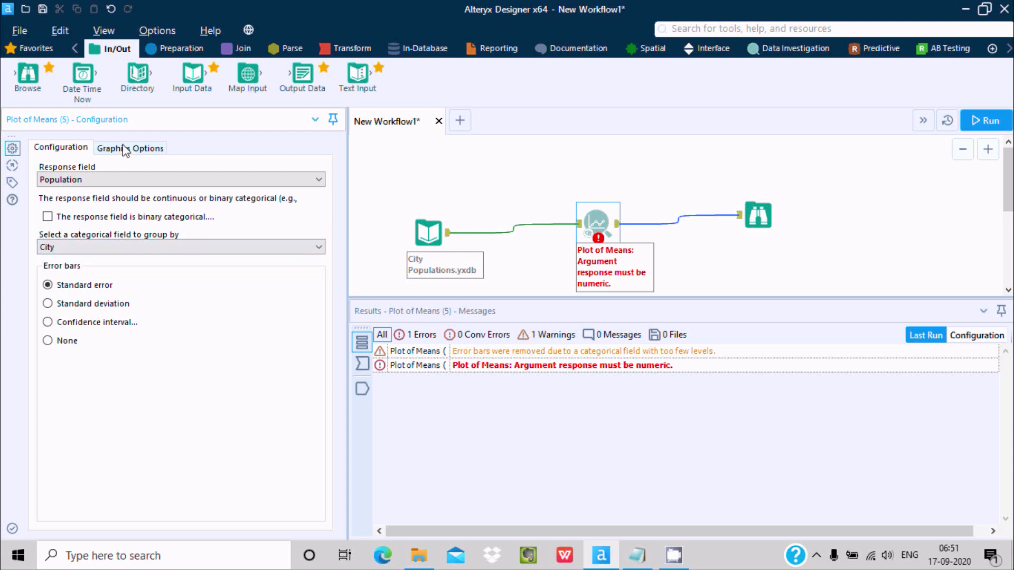
- Set the plot's graph resolution to 2x (192 dpi) and its base font size to 12 points
{"action": "left_click", "coordinate": [123, 148]}
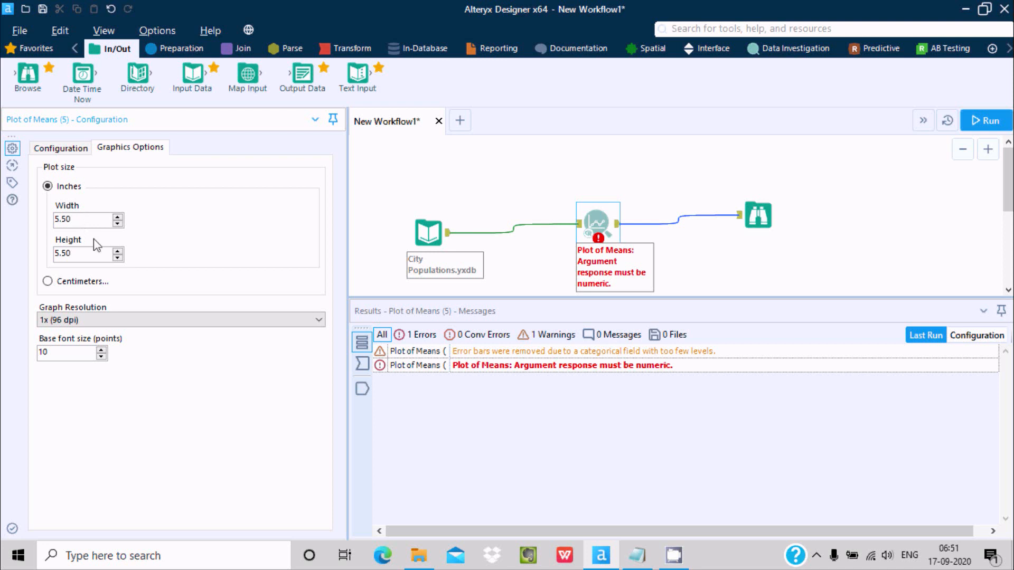
{"action": "left_click", "coordinate": [75, 319]}
{"action": "left_click", "coordinate": [74, 342]}
{"action": "left_click", "coordinate": [73, 149]}
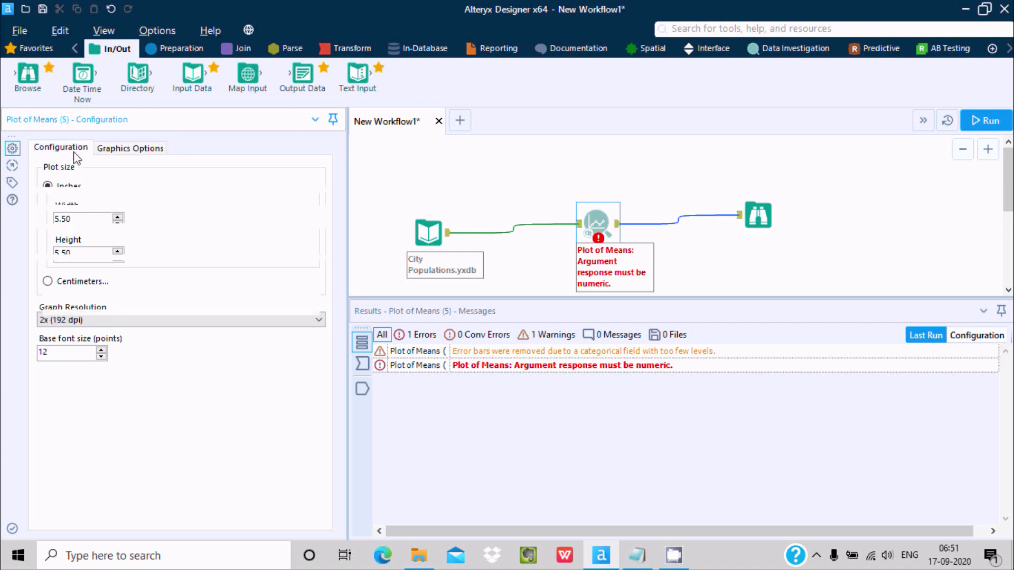
{"action": "left_click", "coordinate": [112, 150]}
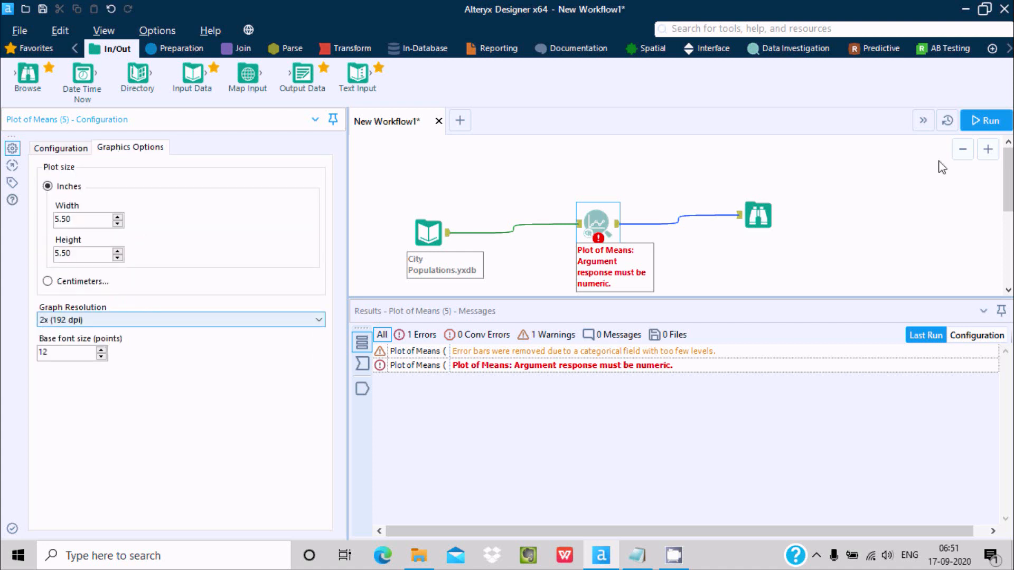
- Run the workflow and examine the regenerated plot of means for population by city in the Browse tool's report
{"action": "left_click", "coordinate": [979, 131]}
{"action": "key", "text": "ctrl+r"}
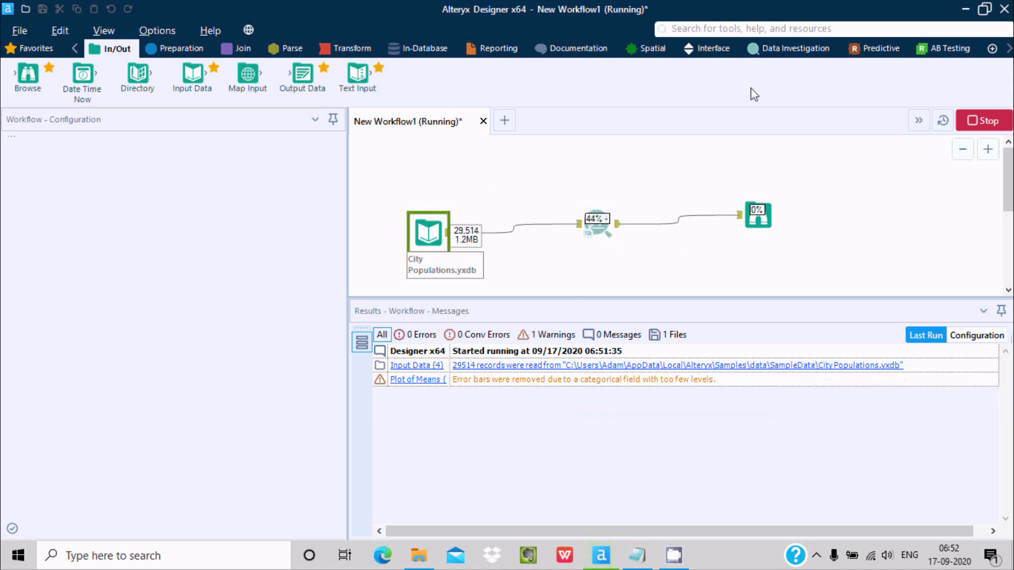
{"action": "left_click", "coordinate": [816, 52]}
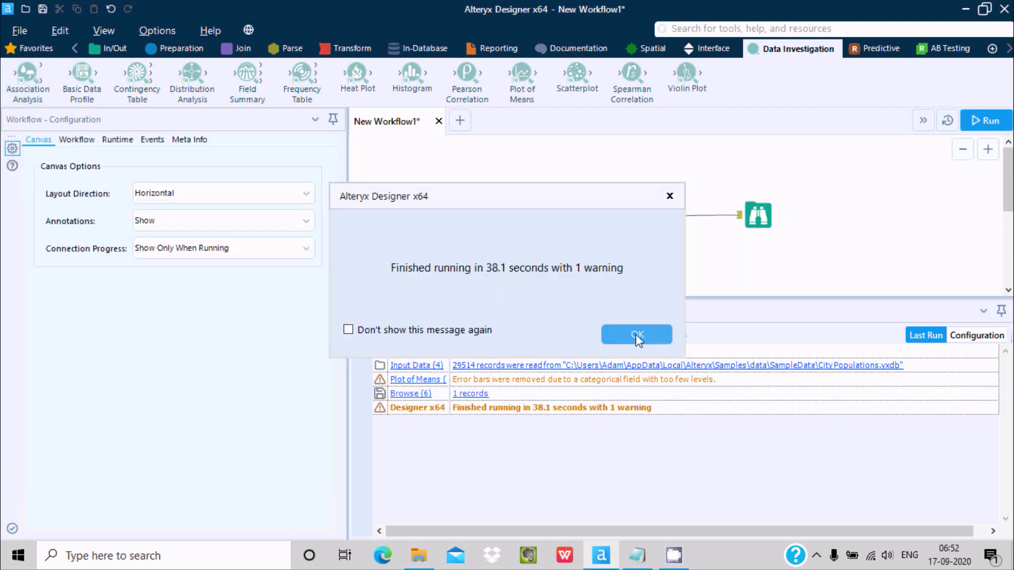
{"action": "left_click", "coordinate": [638, 336]}
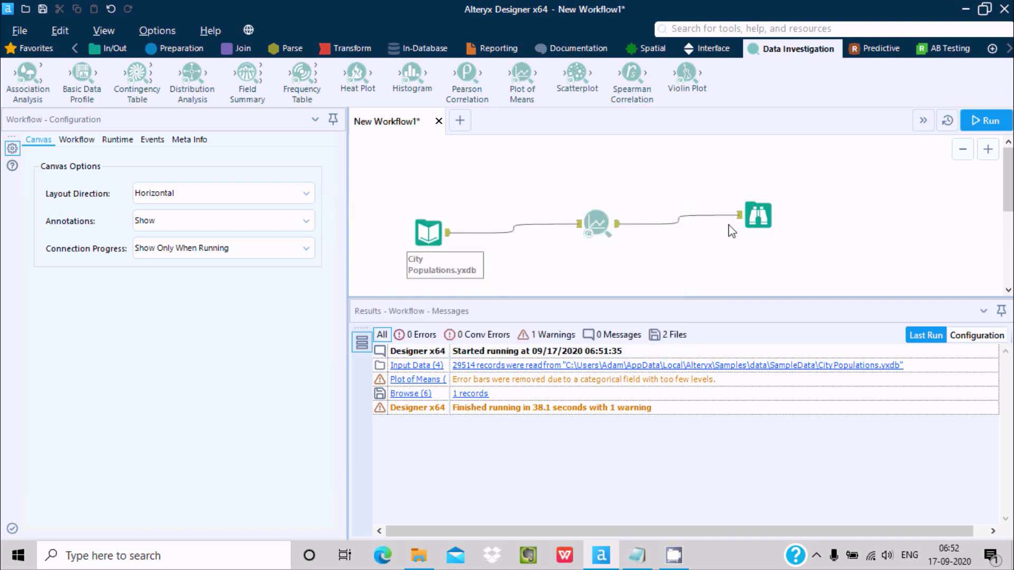
{"action": "left_click", "coordinate": [758, 214]}
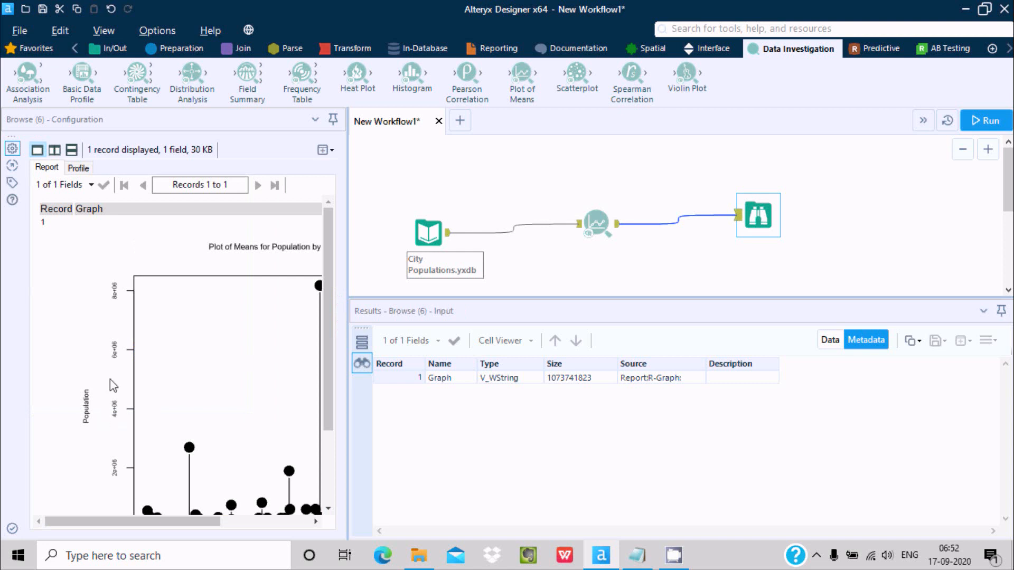
{"action": "left_click_drag", "start_coordinate": [328, 293], "coordinate": [323, 328]}
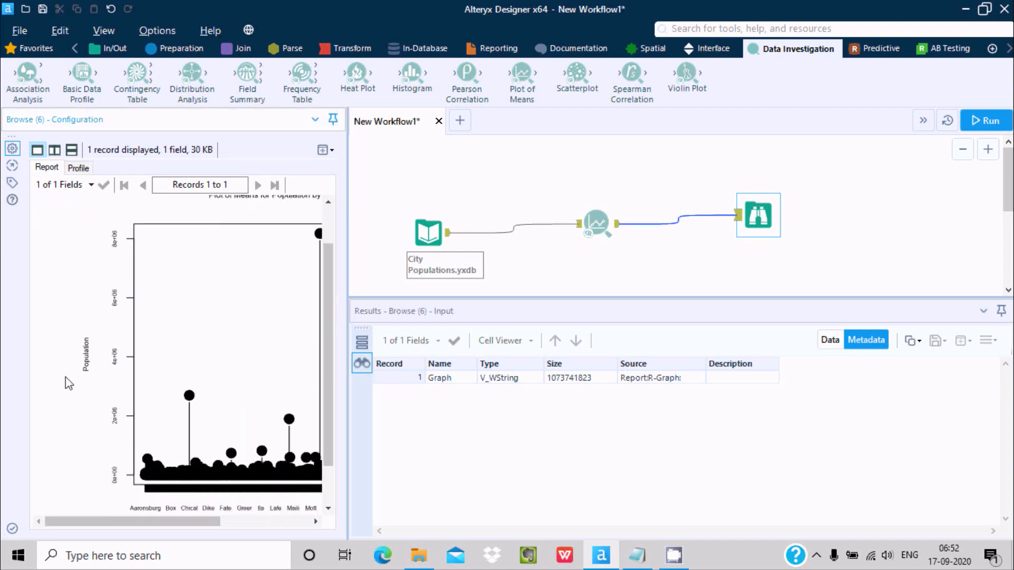
{"action": "mouse_move", "coordinate": [98, 521]}
{"action": "left_mouse_down"}
{"action": "mouse_move", "coordinate": [220, 525]}
{"action": "mouse_move", "coordinate": [102, 526]}
{"action": "mouse_move", "coordinate": [215, 526]}
{"action": "mouse_move", "coordinate": [113, 523]}
{"action": "left_mouse_up"}
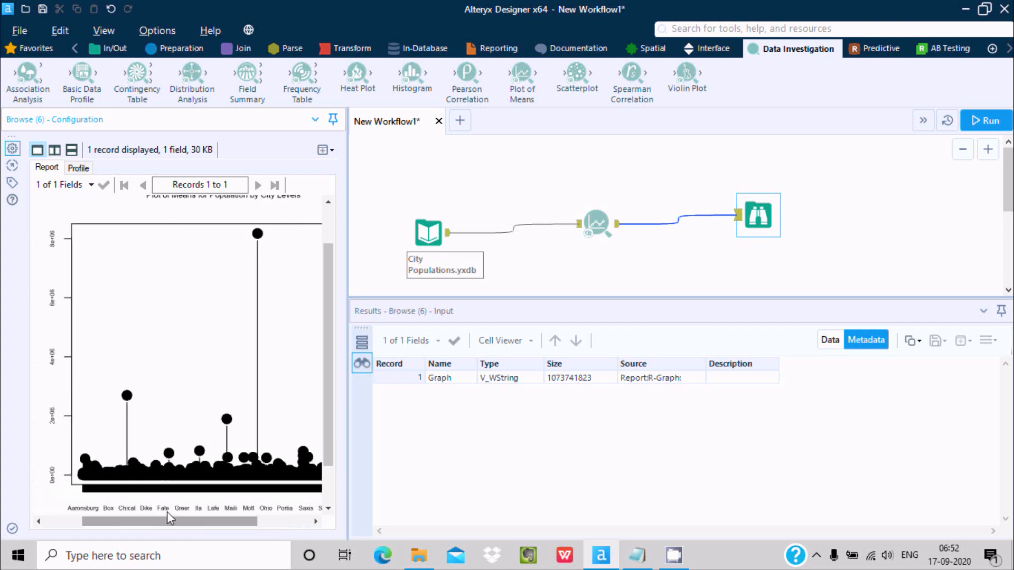
- Review the Plot of Means tool's graphics options, response and grouping fields, and error bar choices
{"action": "left_click", "coordinate": [586, 232]}
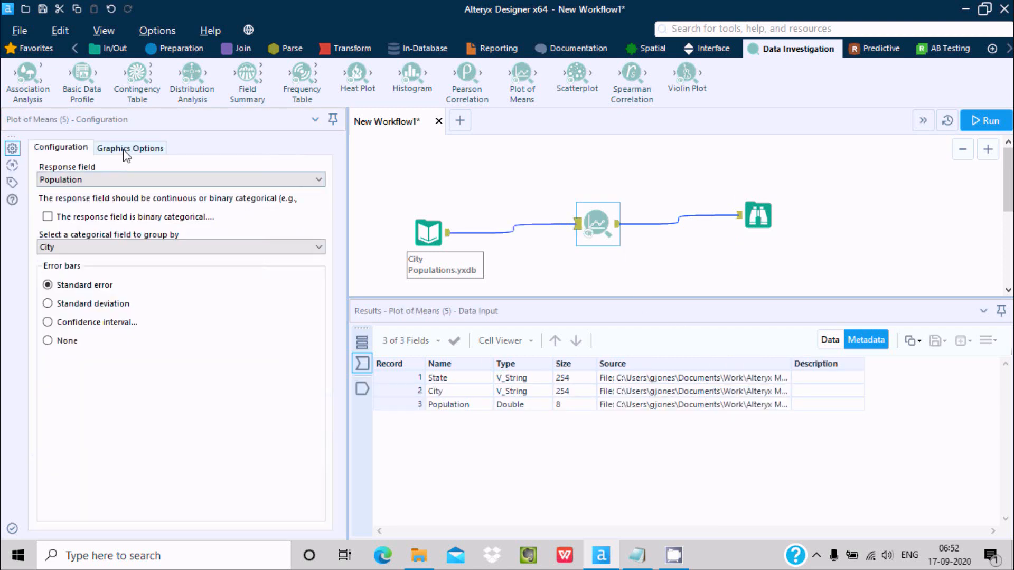
{"action": "left_click", "coordinate": [128, 149]}
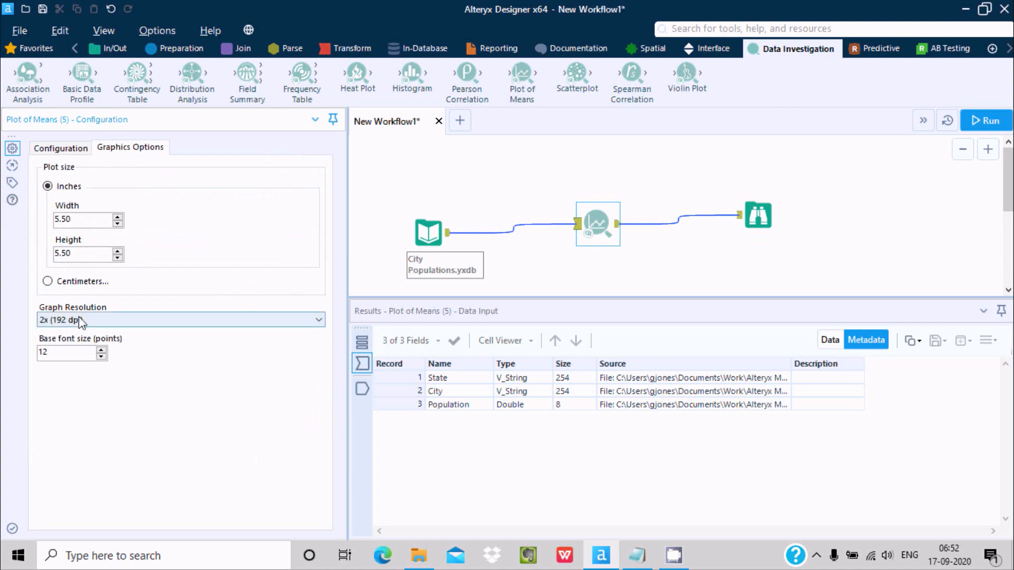
{"action": "left_click", "coordinate": [66, 150]}
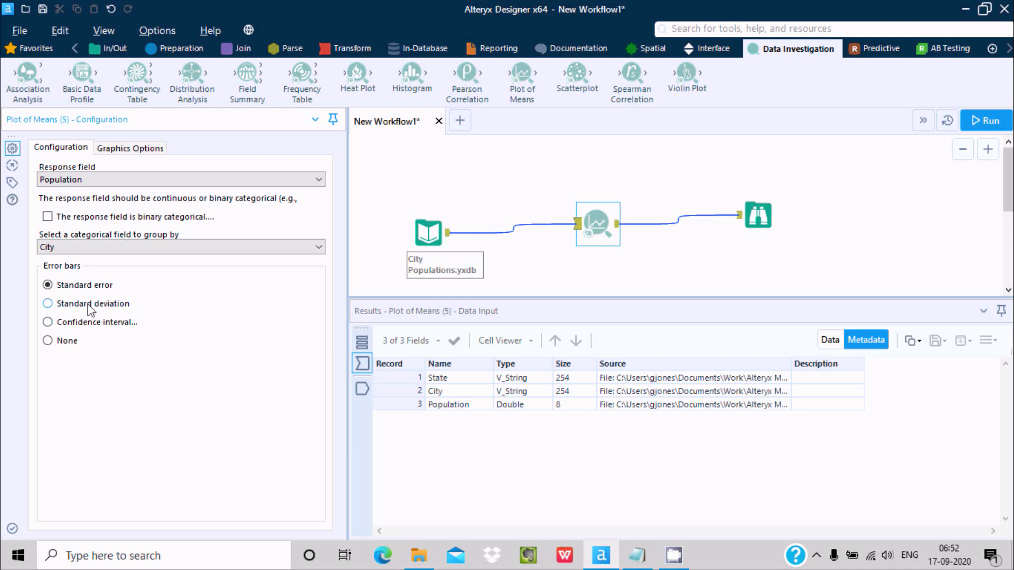
{"action": "left_click", "coordinate": [598, 222]}
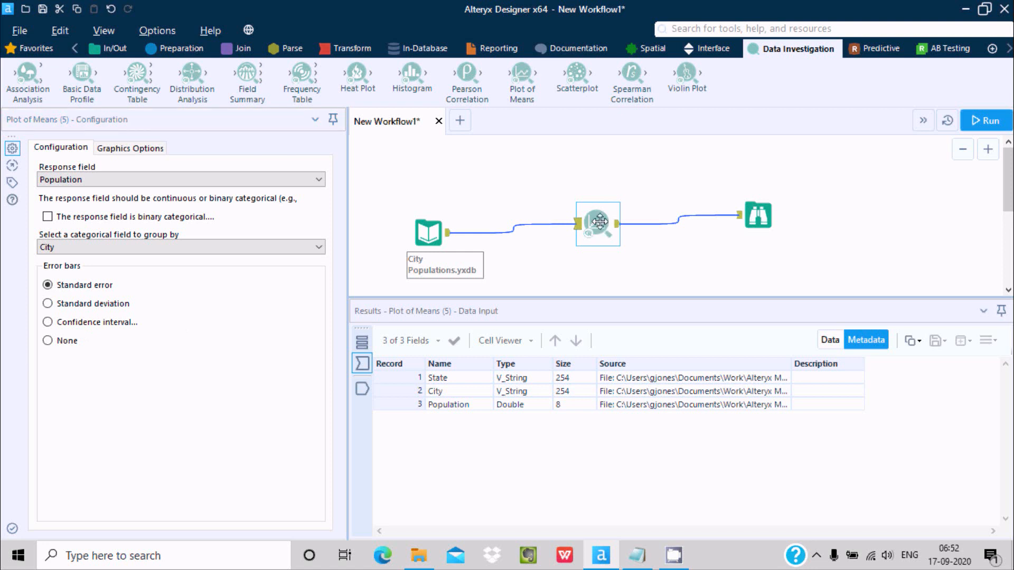